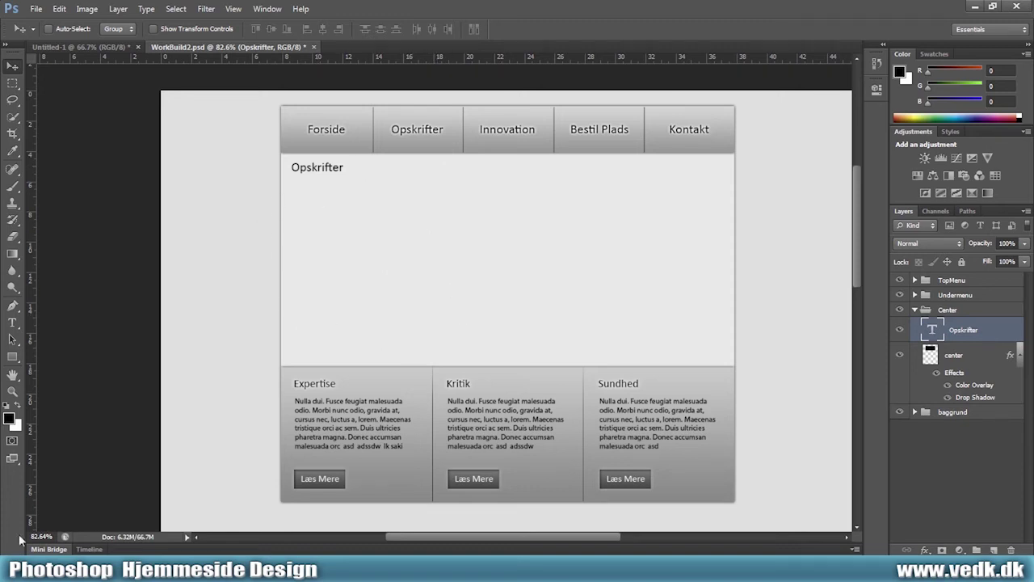
Place the woman-with-peppers photo into the page with File > Place
left_click(37, 10)
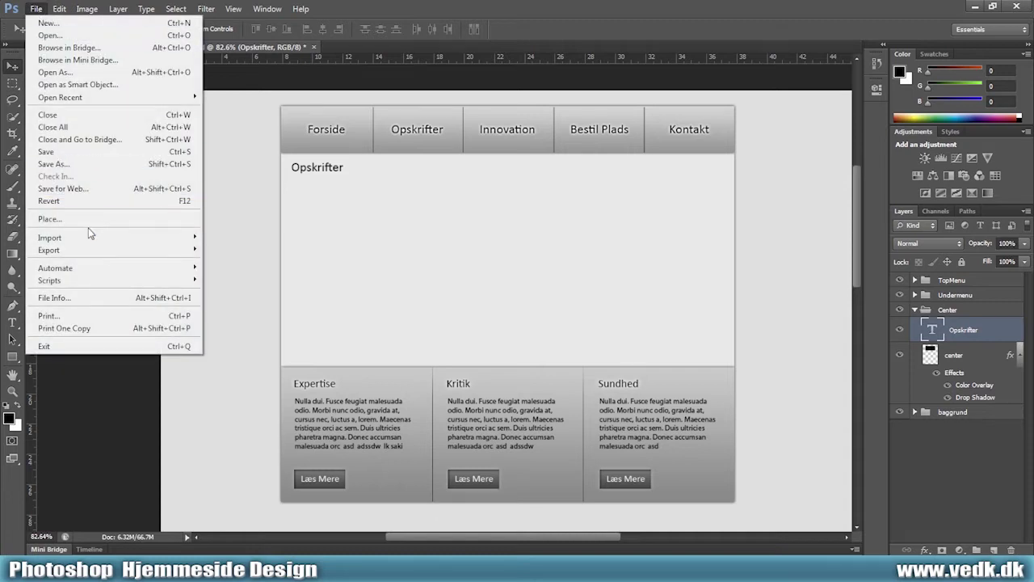
left_click(68, 219)
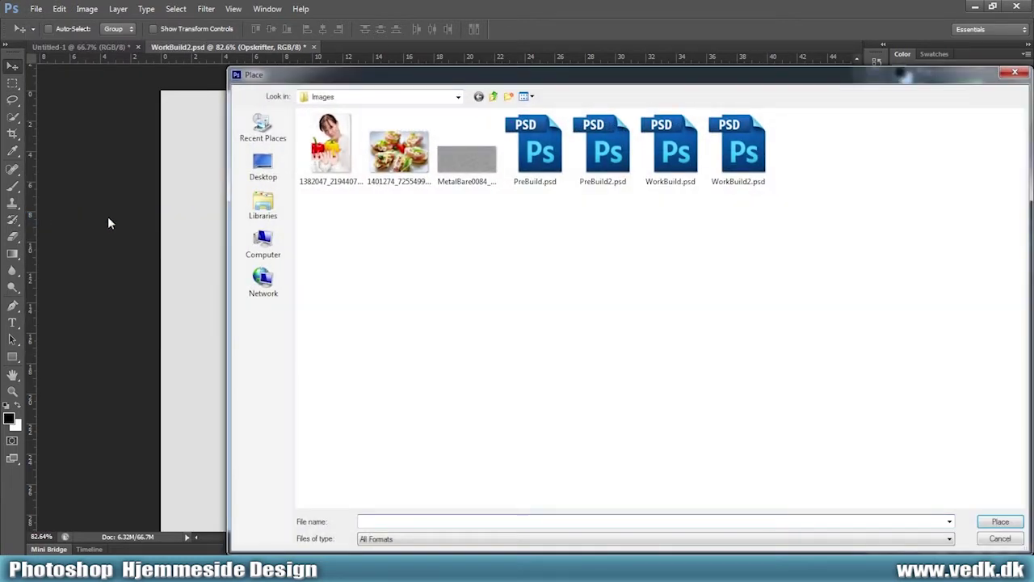
double_click(339, 144)
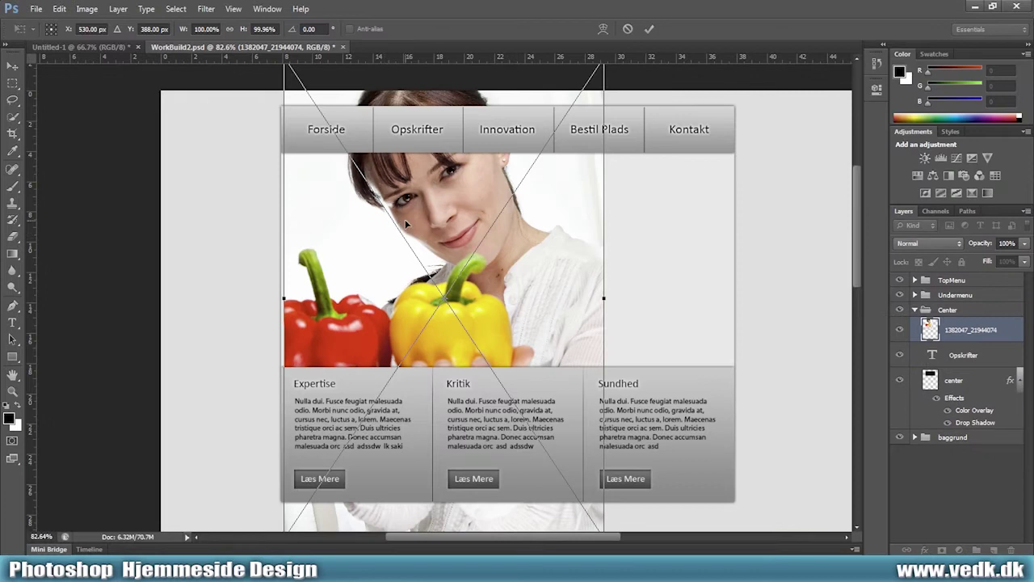
Scale the photo to about 34% and position it under the Opskrifter heading
left_click_drag(457, 196, 442, 257)
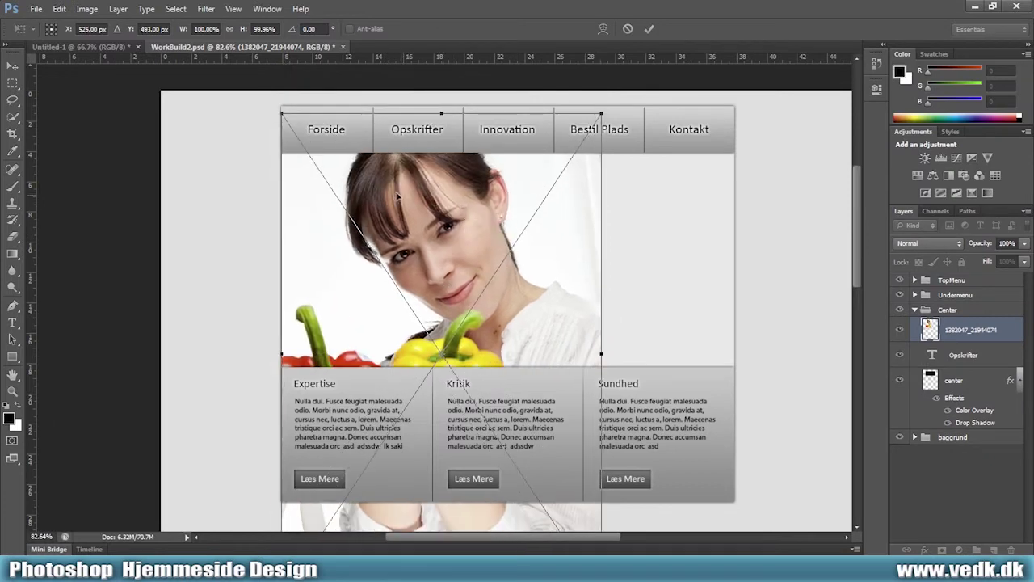
left_click_drag(283, 127, 484, 428)
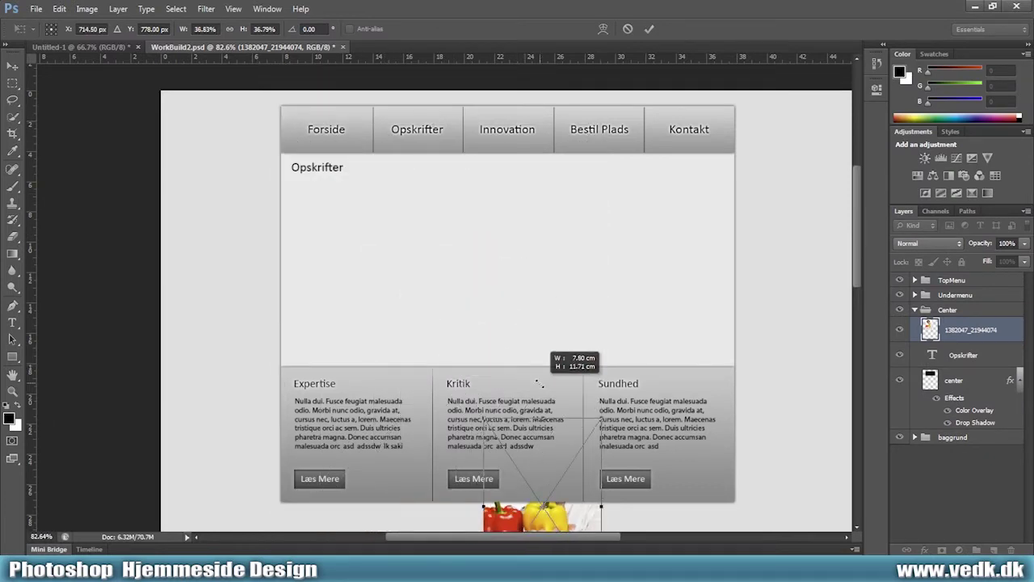
left_click_drag(553, 468, 365, 230)
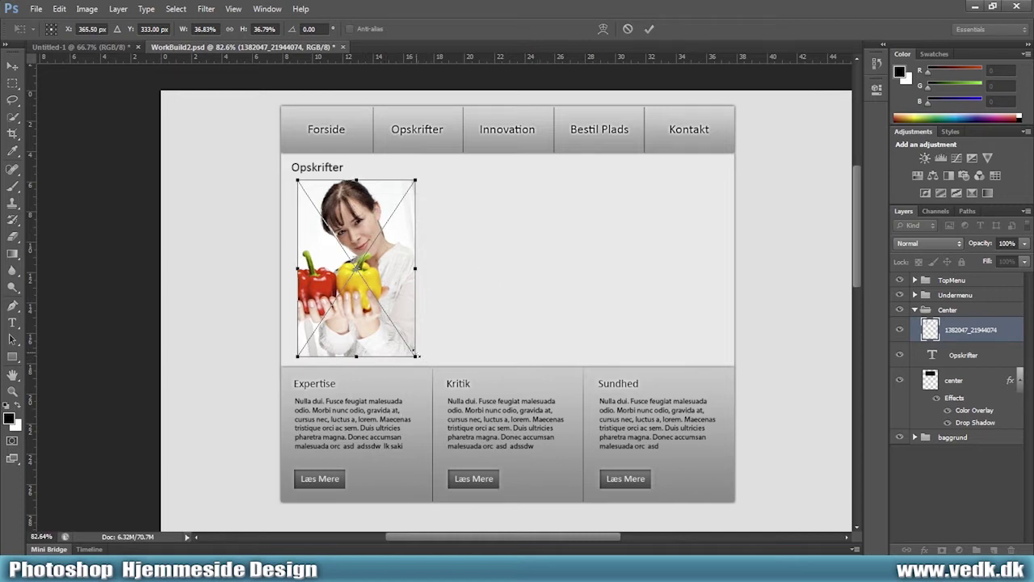
left_click_drag(415, 354, 409, 340)
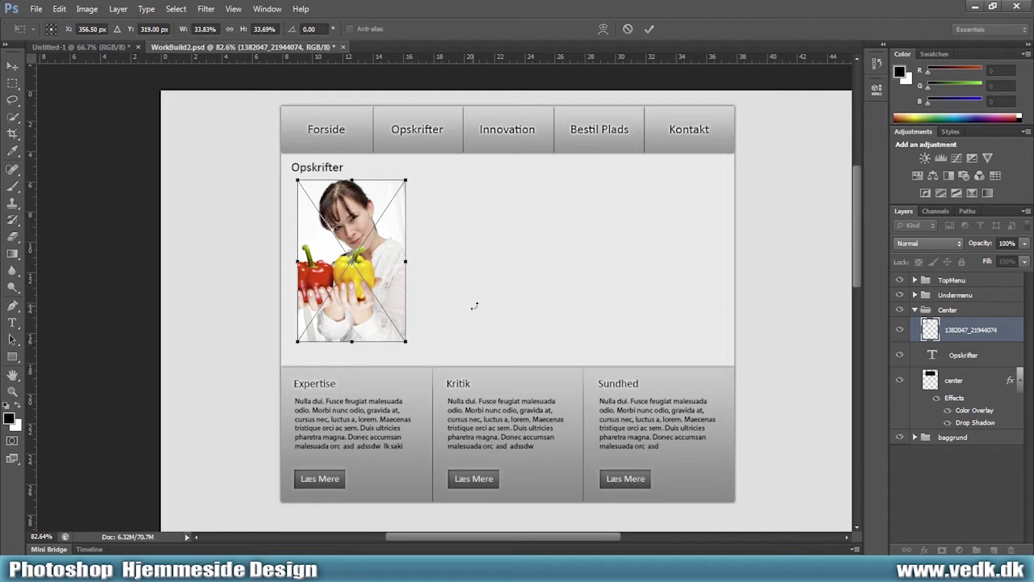
key("Return")
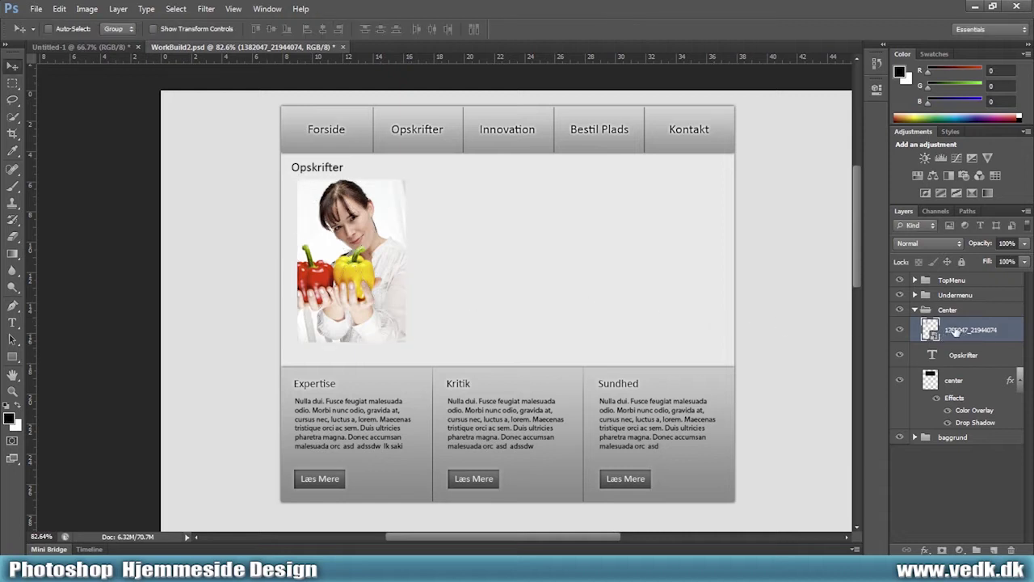
Rasterize the photo layer and add a drop shadow with 0 px distance around it
right_click(955, 330)
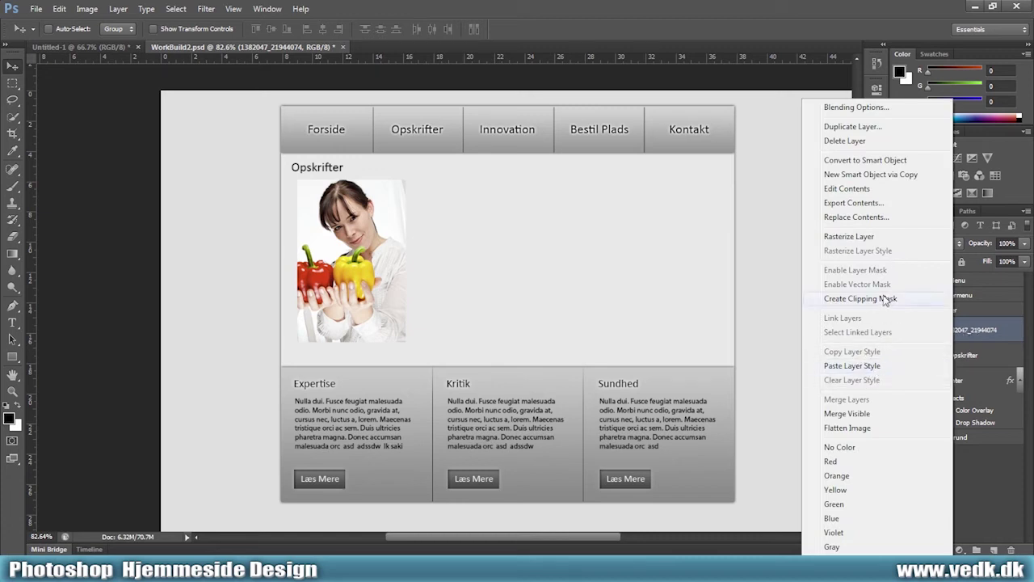
left_click(866, 236)
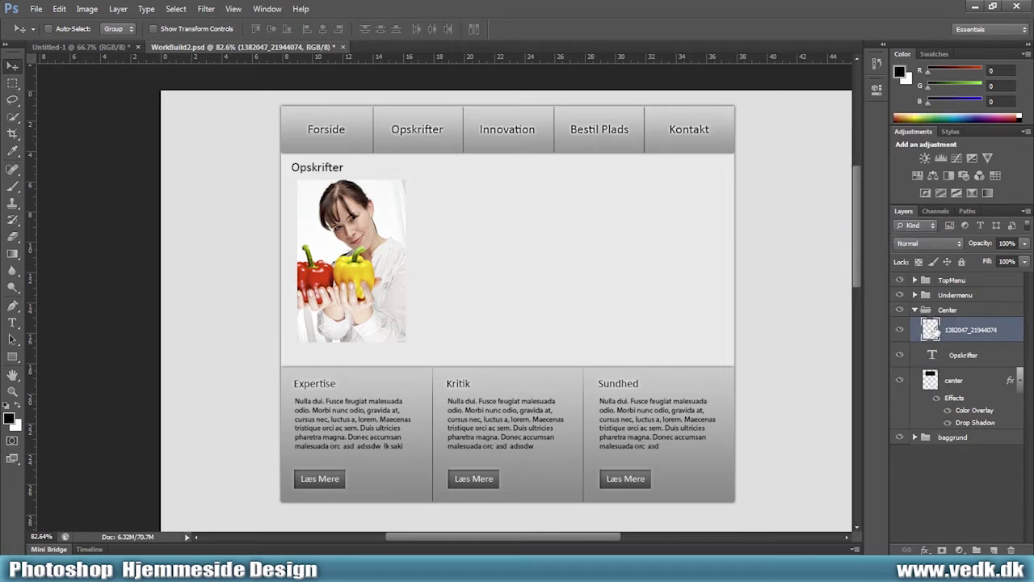
right_click(942, 333)
left_click(856, 117)
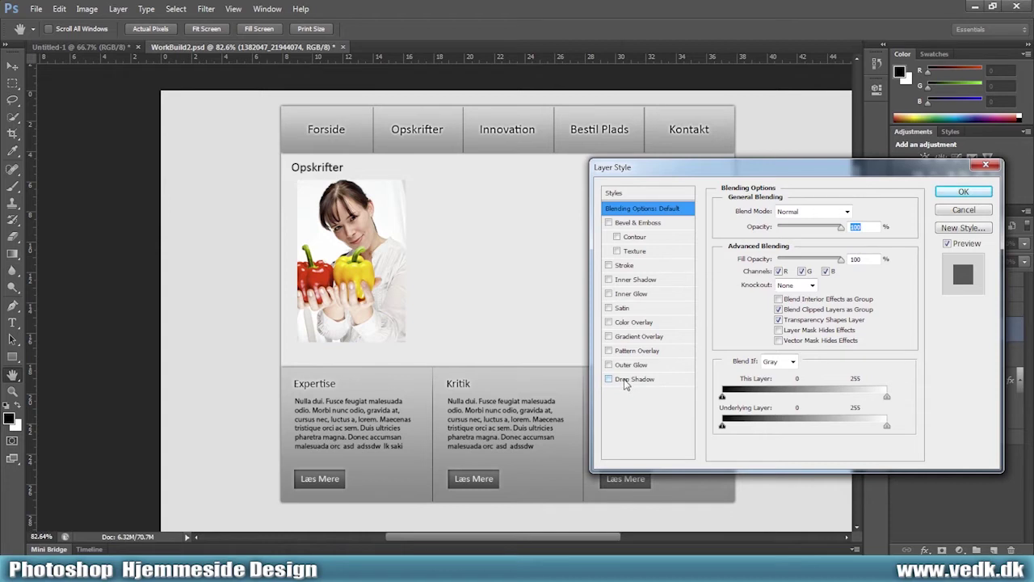
left_click(631, 379)
left_click_drag(772, 272, 709, 279)
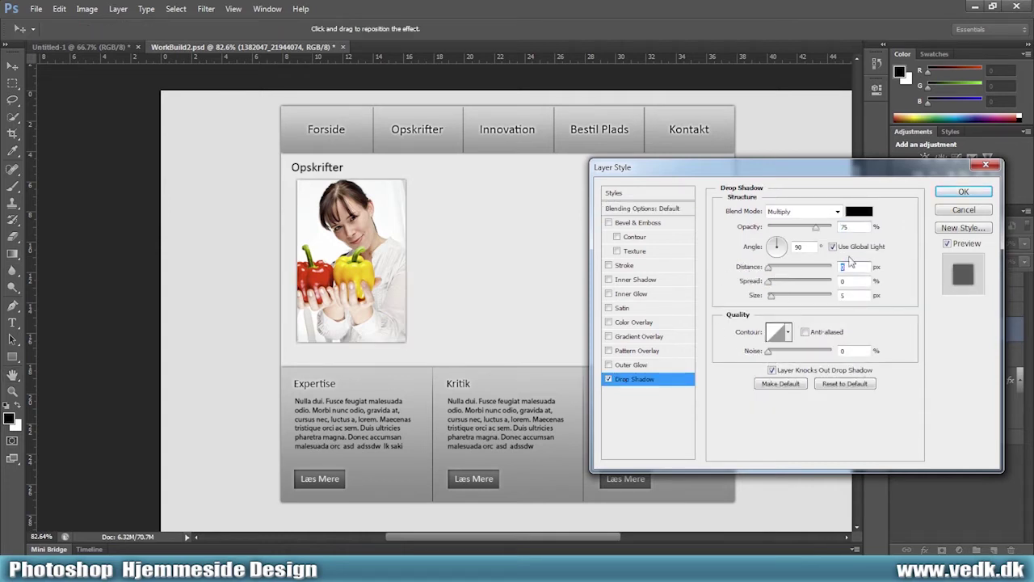
left_click(962, 192)
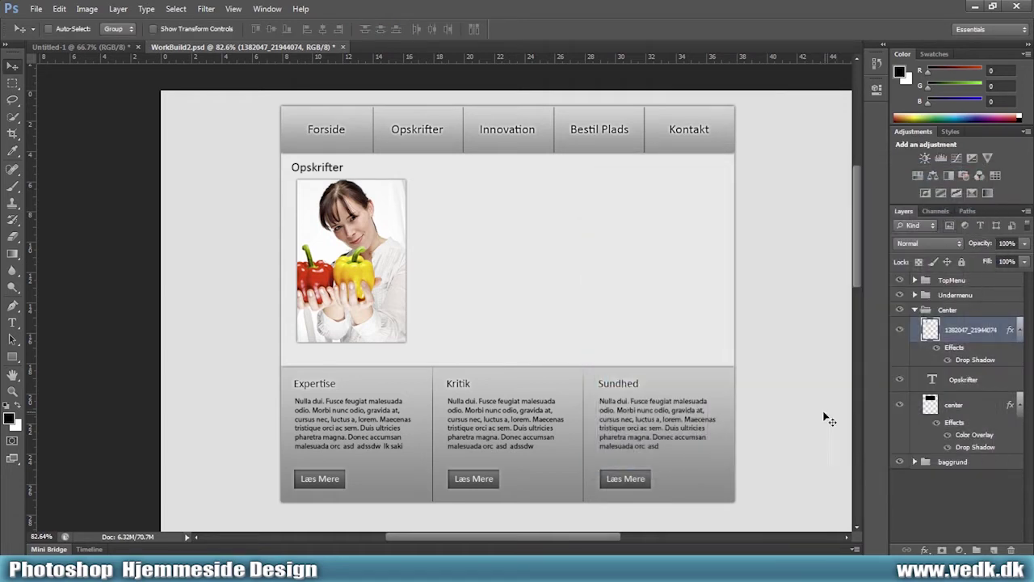
key("Down")
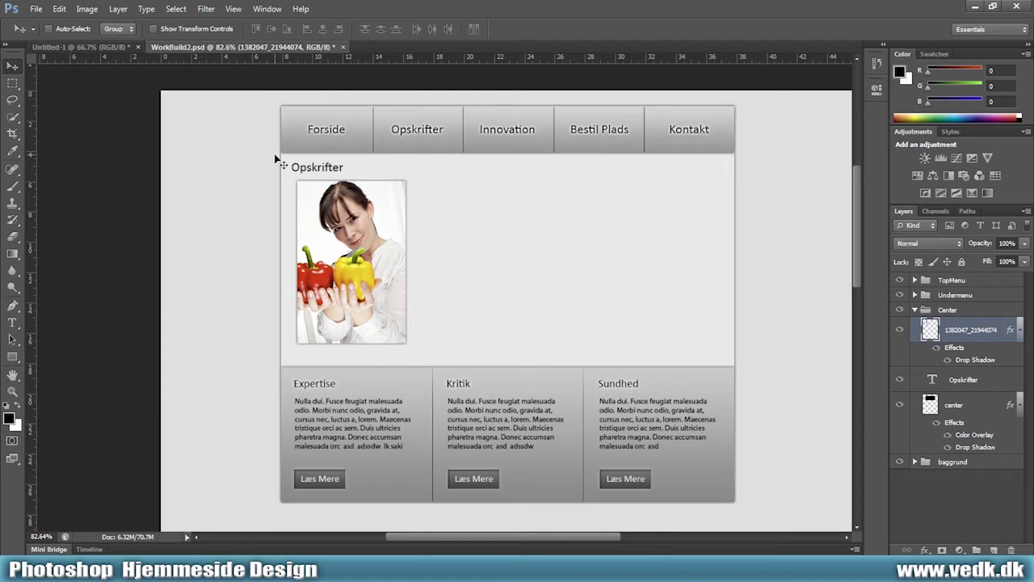
Nudge the photo down and shrink it slightly to about 98%
key("Down")
key("Down")
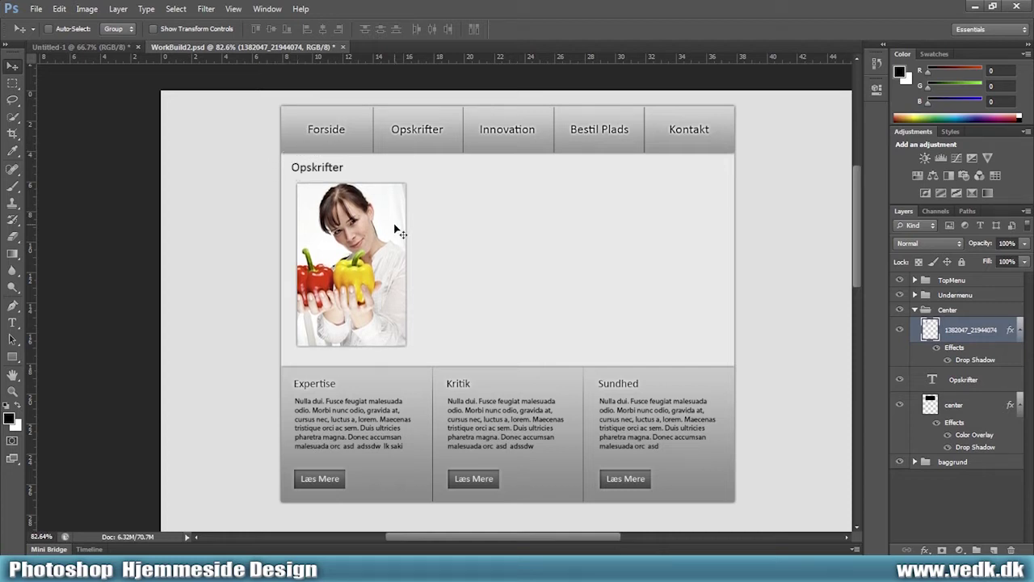
key("ctrl+t")
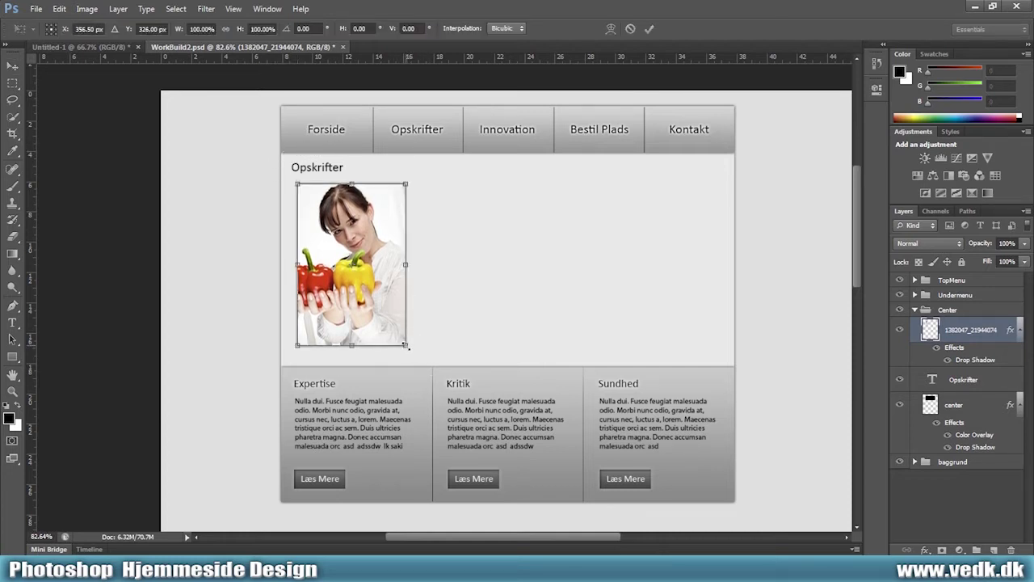
left_click_drag(405, 345, 404, 343)
key("Return")
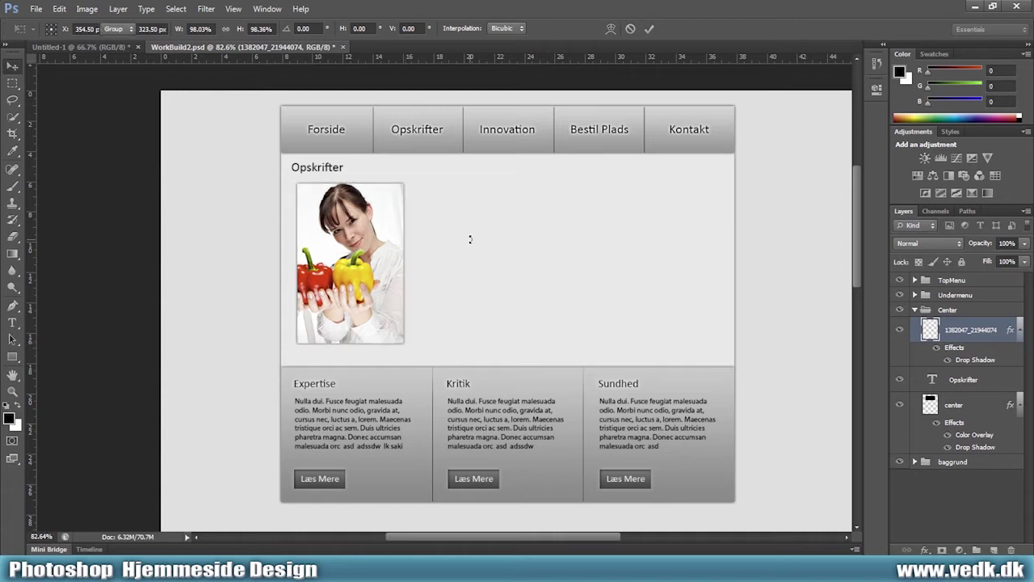
Realign the Opskrifter heading just above the photo with 1 px nudges
left_click(962, 383)
key("Down")
key("Down")
key("Up")
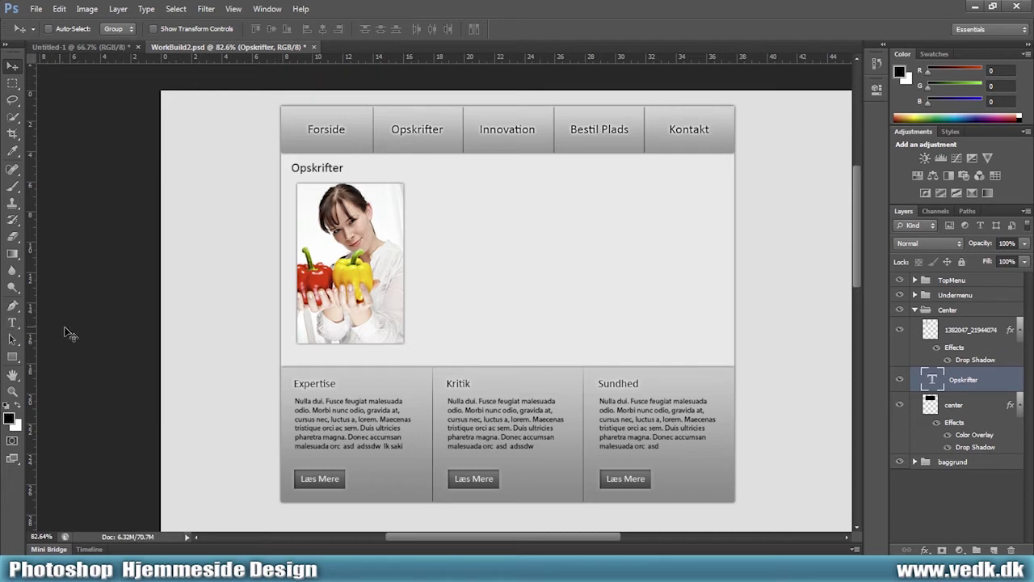
Create two new groups inside Center named 'visual' and 'text'
left_click(968, 330)
left_click(977, 549)
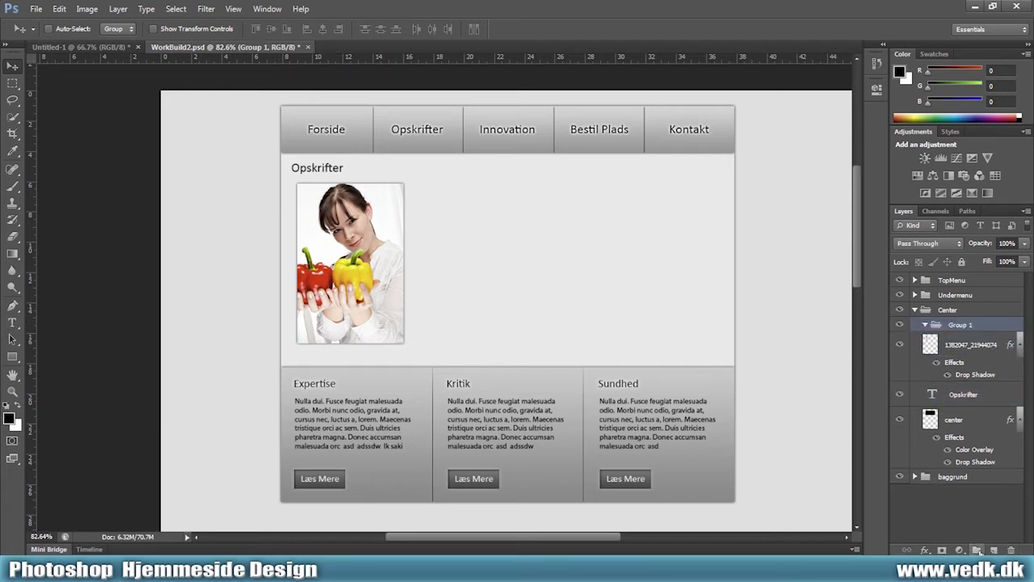
double_click(961, 339)
type("visuel")
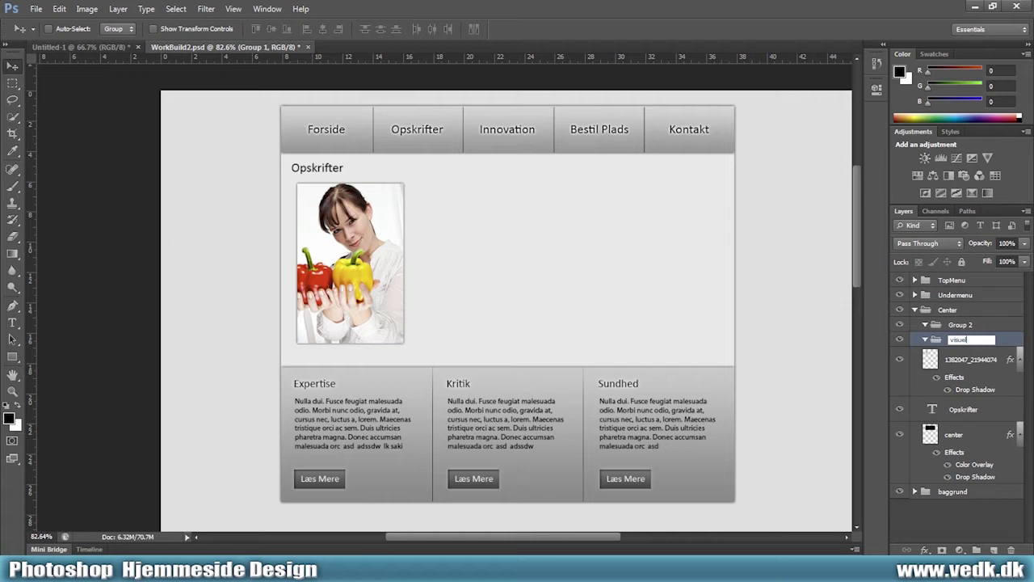
key("Return")
double_click(968, 325)
type("text")
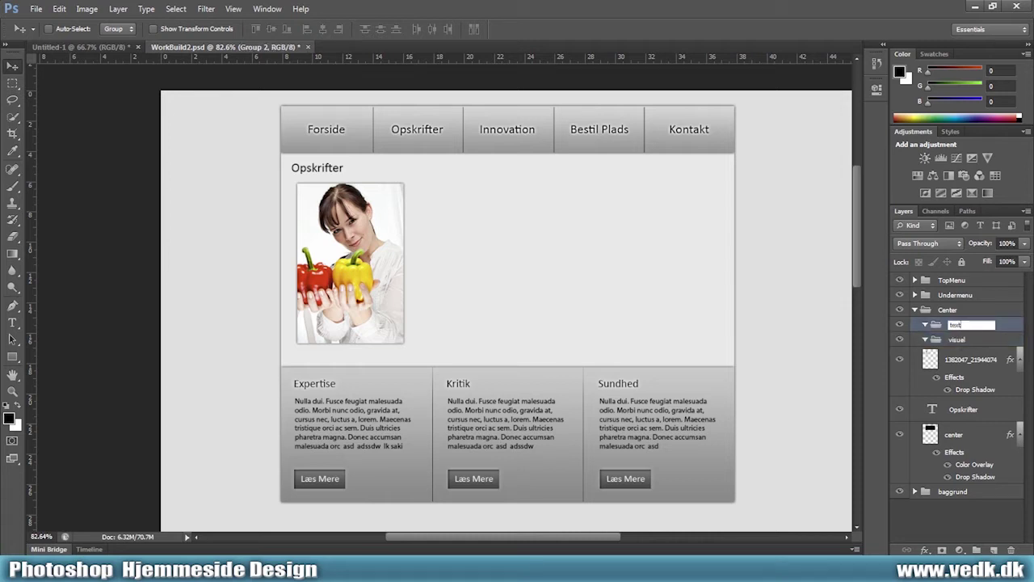
key("Return")
Move the photo and center layers into 'visual' and Opskrifter into 'text'
left_click(954, 364)
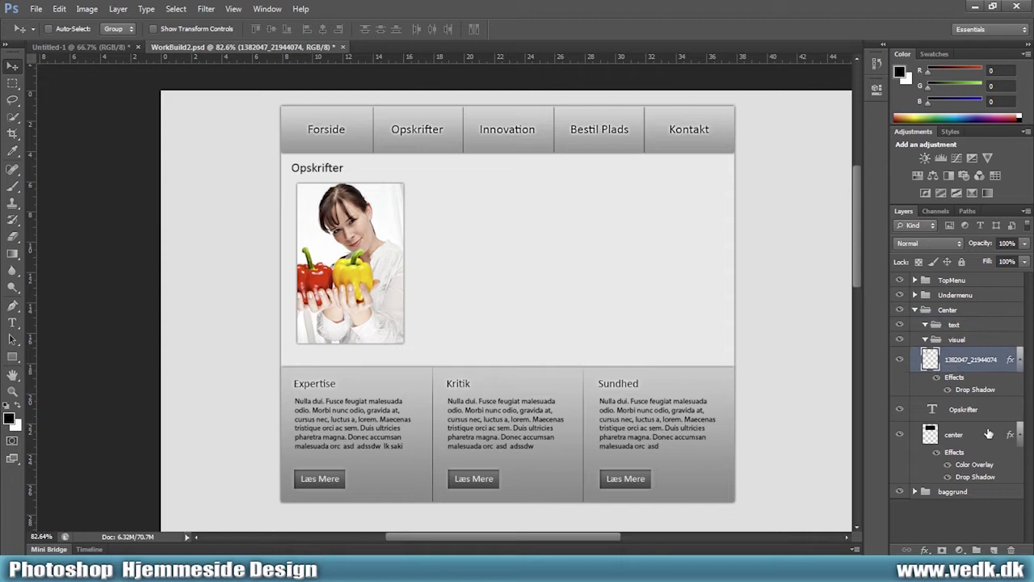
left_click(980, 435, "ctrl")
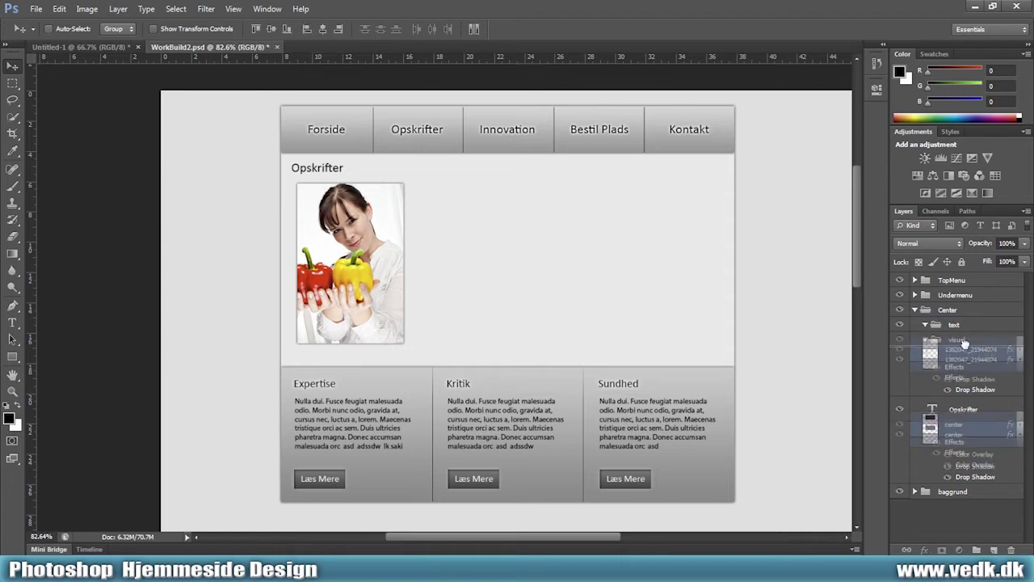
left_click_drag(980, 434, 961, 419)
left_click_drag(965, 475, 957, 326)
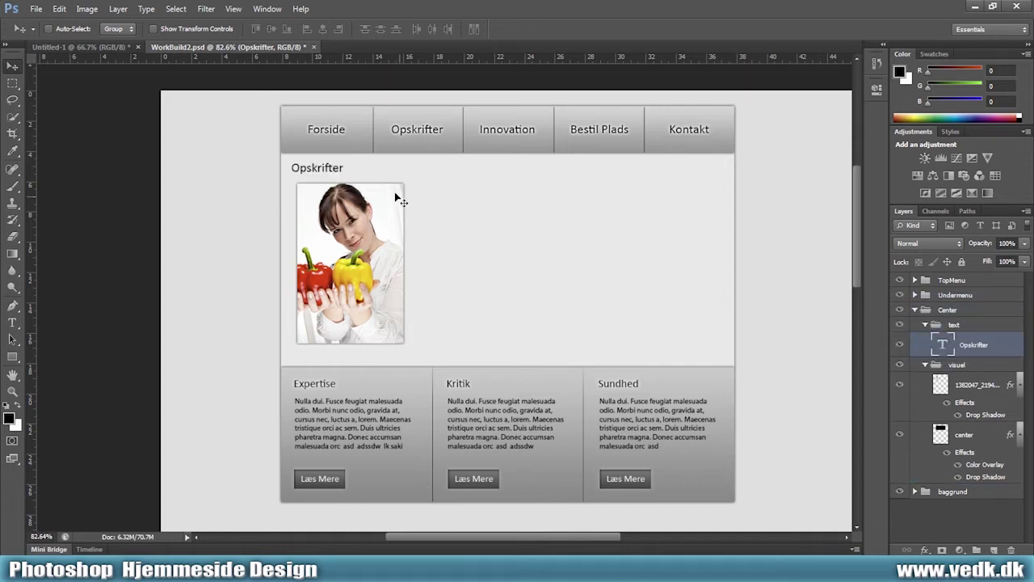
Draw a paragraph text box right of the photo and paste the Danish recipe text
left_click(12, 323)
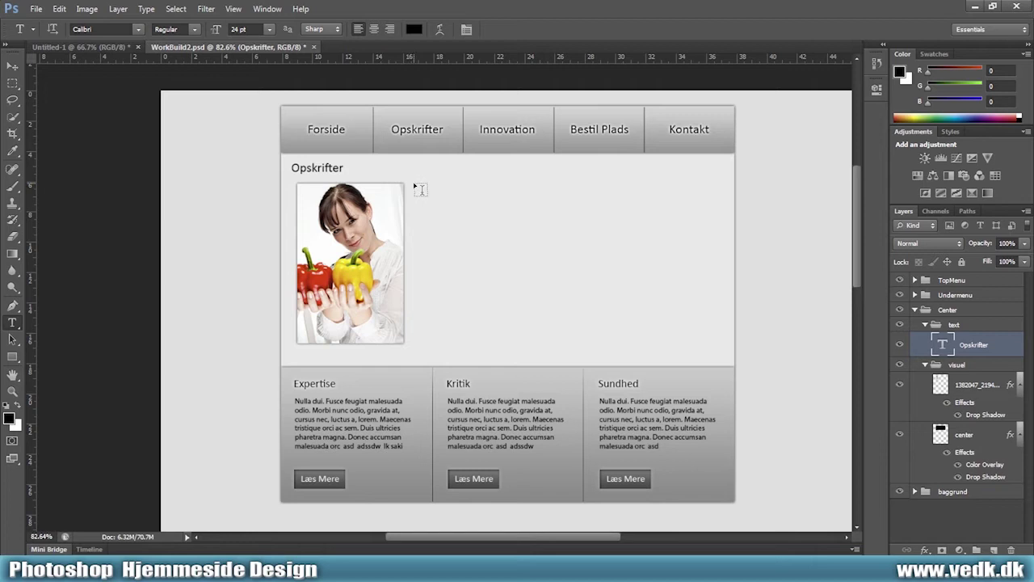
left_click_drag(410, 182, 583, 342)
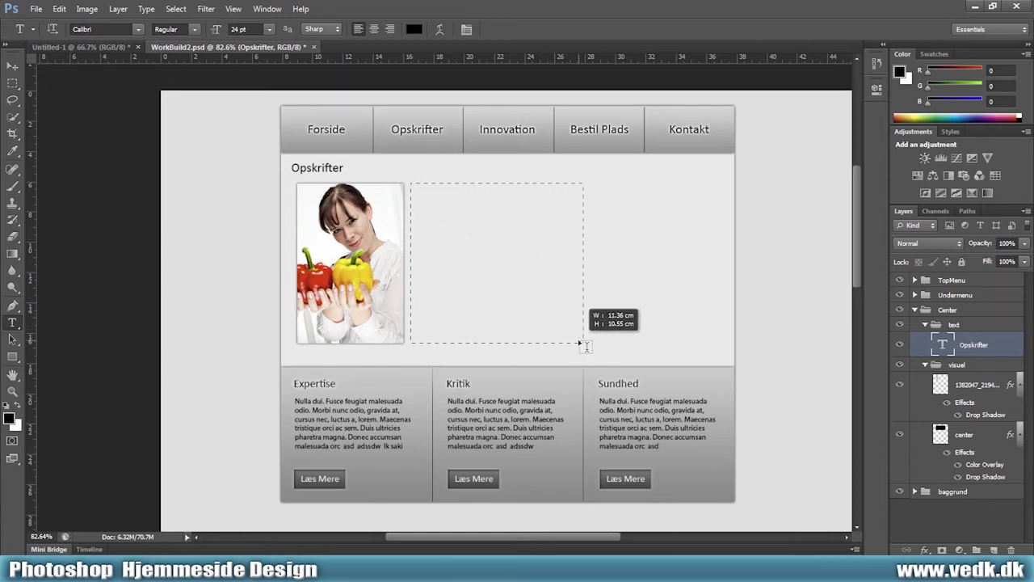
left_click_drag(579, 343, 596, 342)
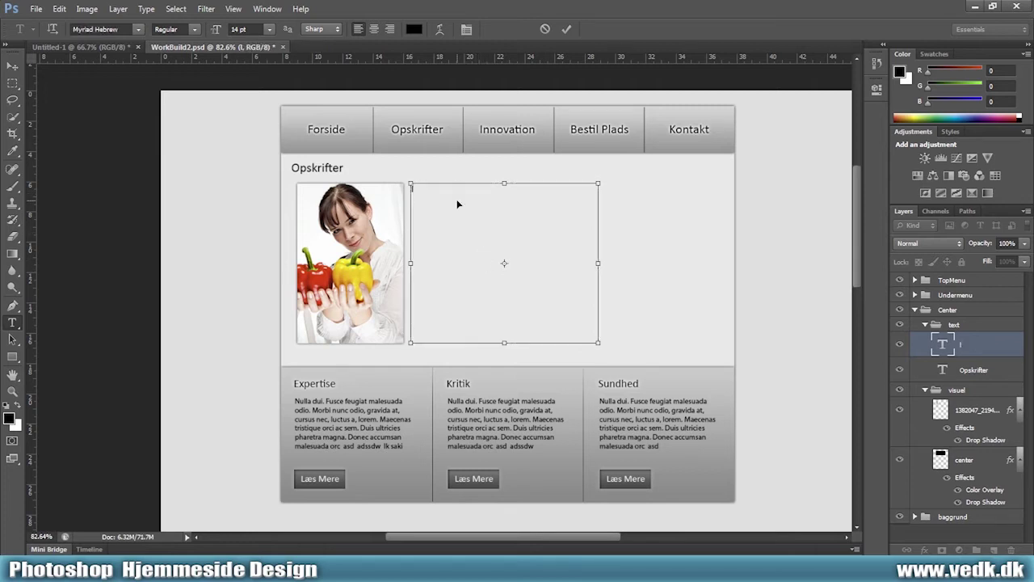
key("ctrl+v")
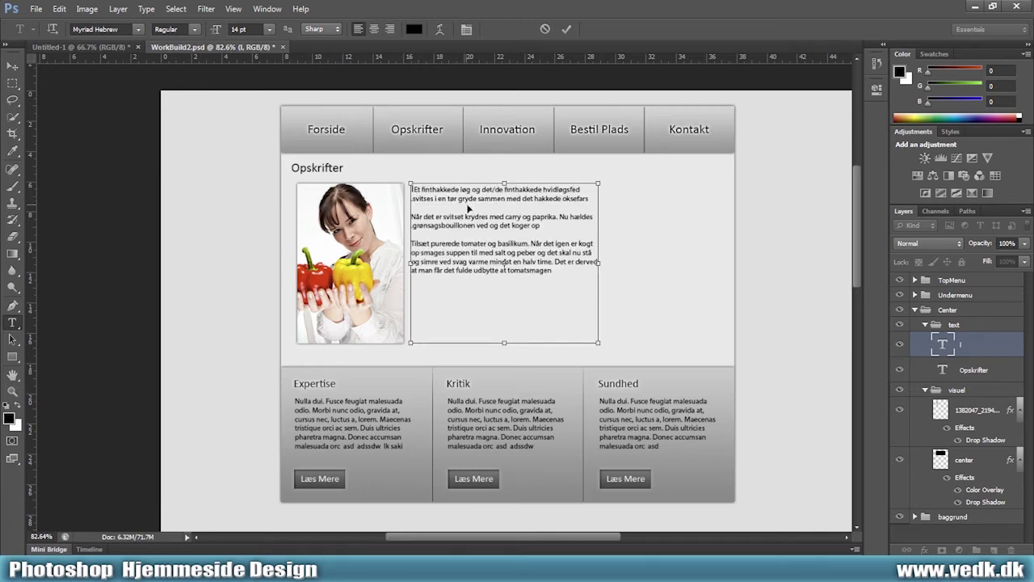
left_click(414, 191)
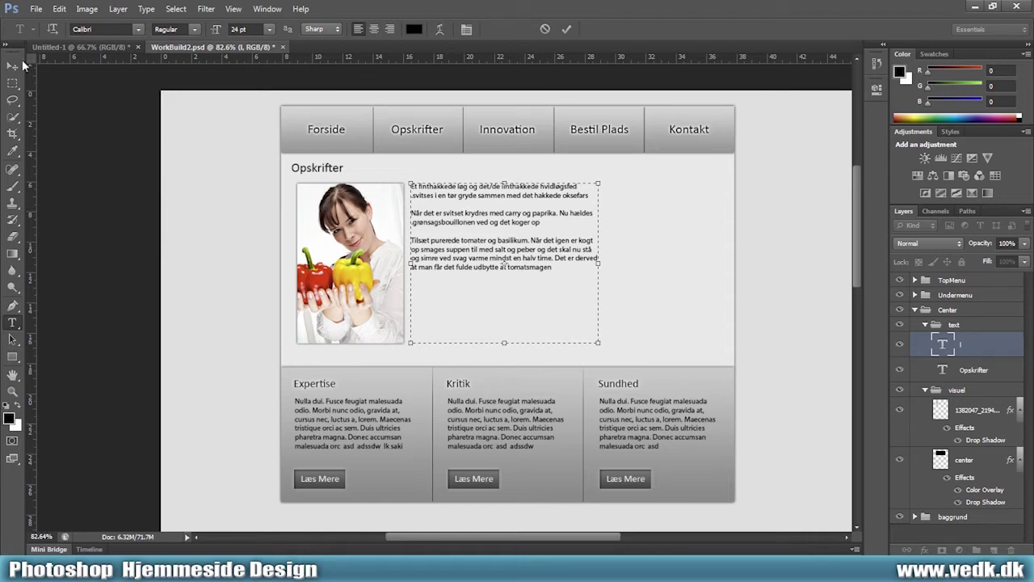
Commit the text and fill a one-pixel column selection on a new layer to draw a line
left_click(13, 66)
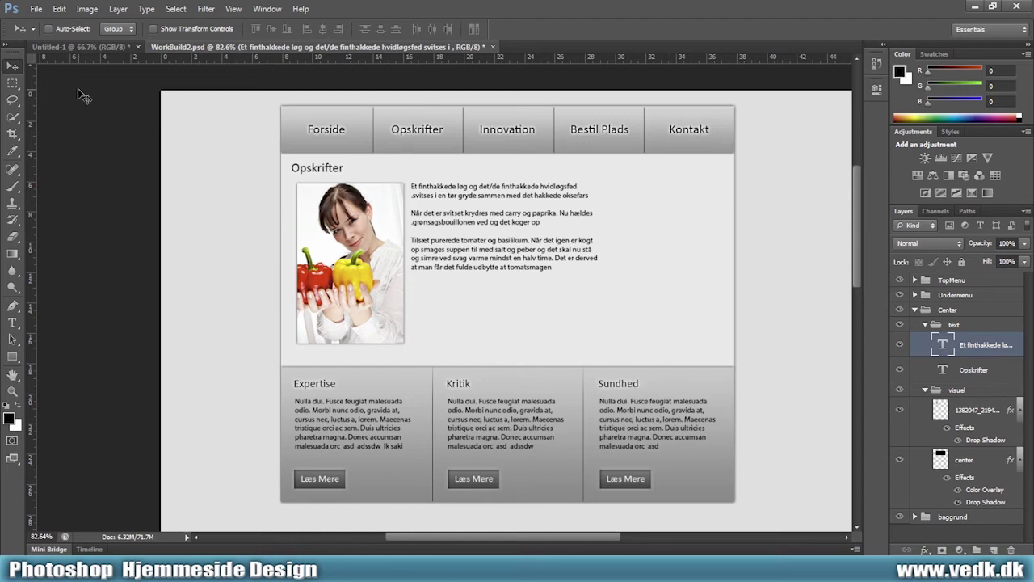
left_click(11, 84)
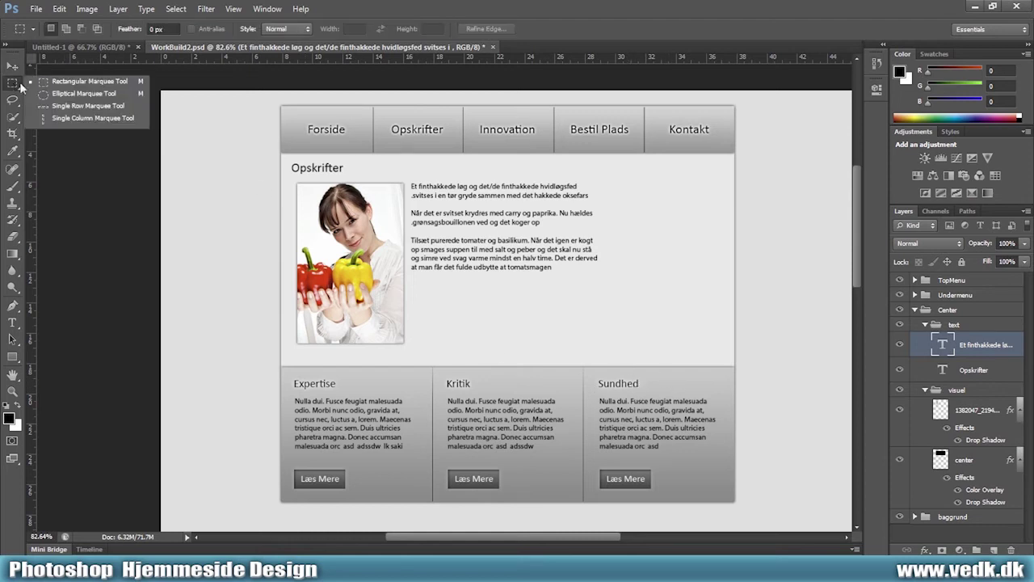
left_click(98, 118)
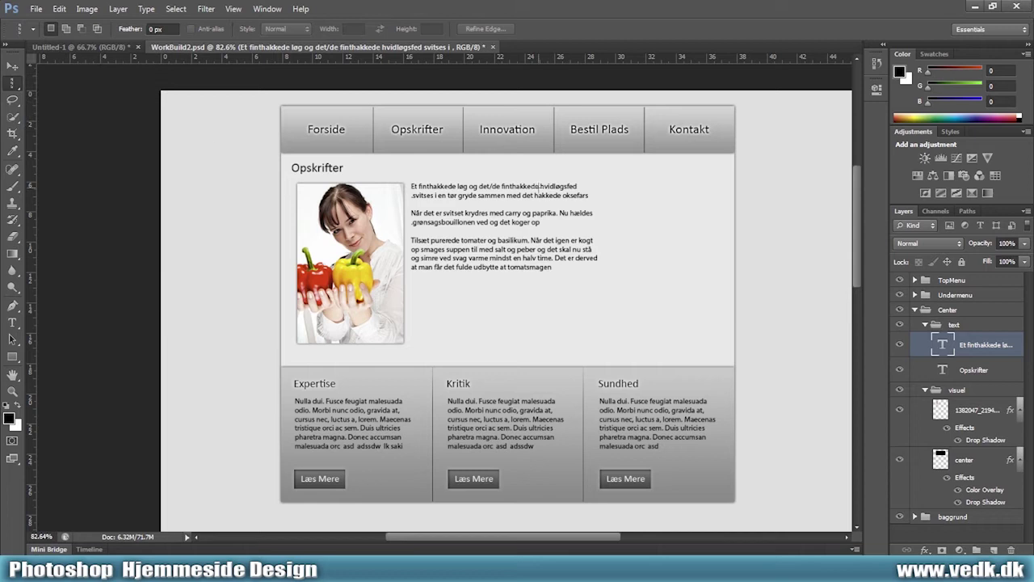
left_click_drag(619, 178, 620, 176)
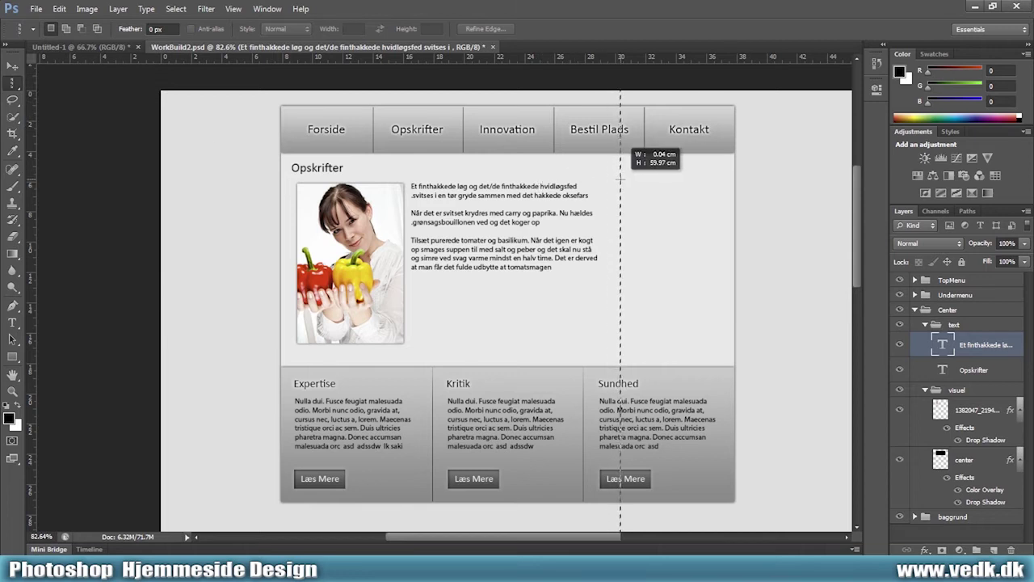
left_click_drag(621, 176, 620, 177)
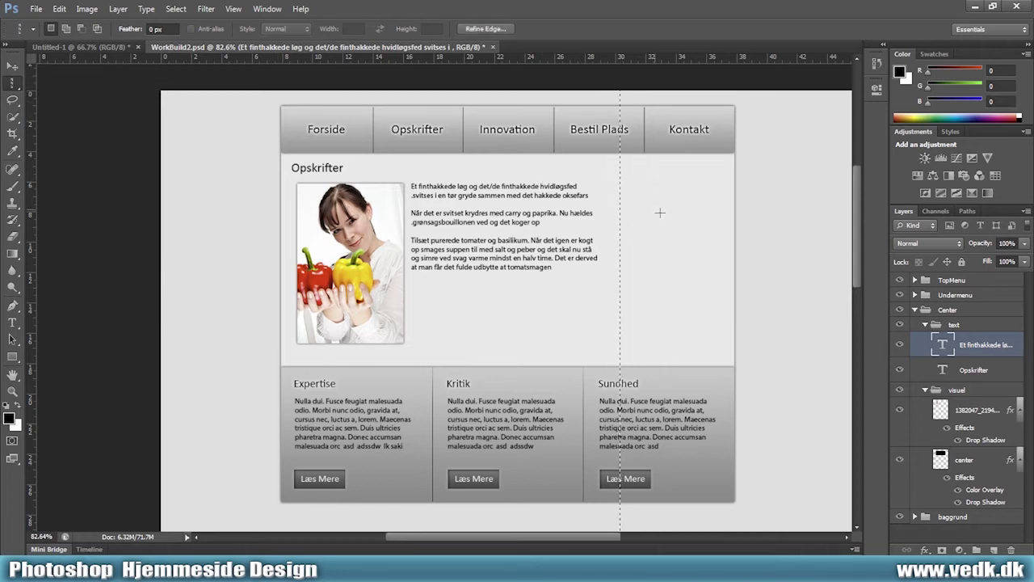
left_click(994, 549)
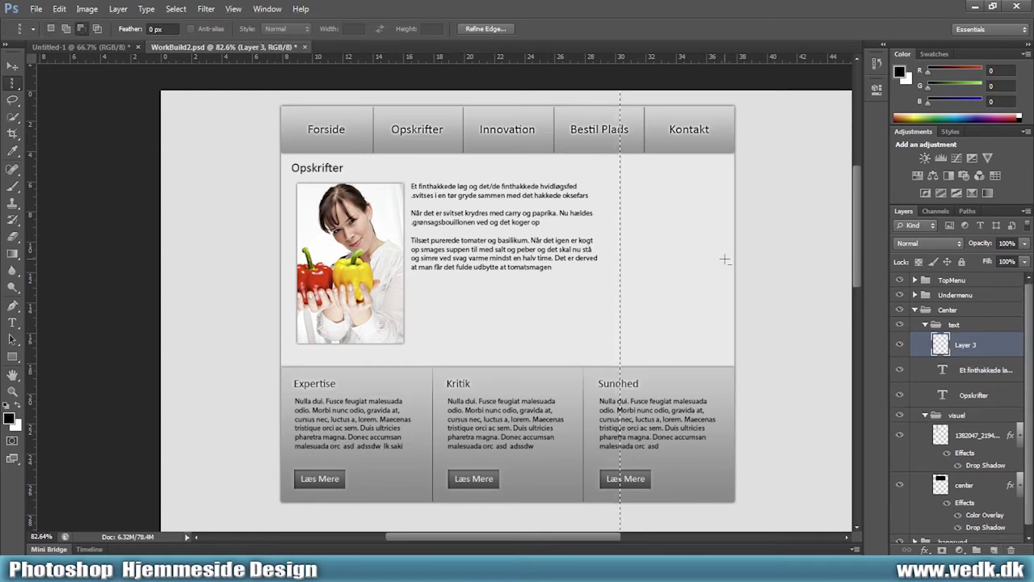
key("alt+BackSpace")
left_click(668, 142)
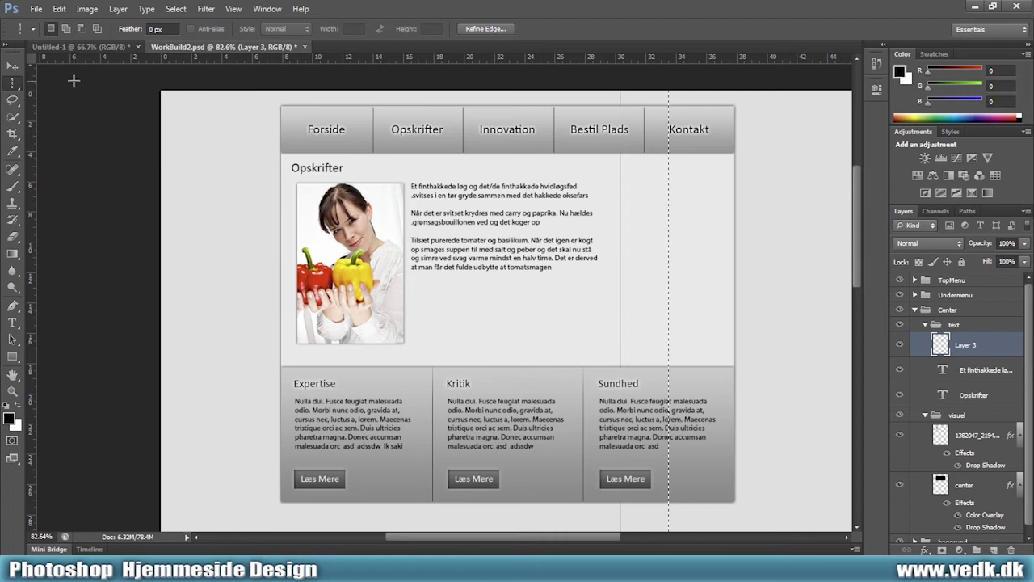
Trim the line's ends crossing the menu bar and below the recipe area
right_click(13, 84)
left_click(73, 82)
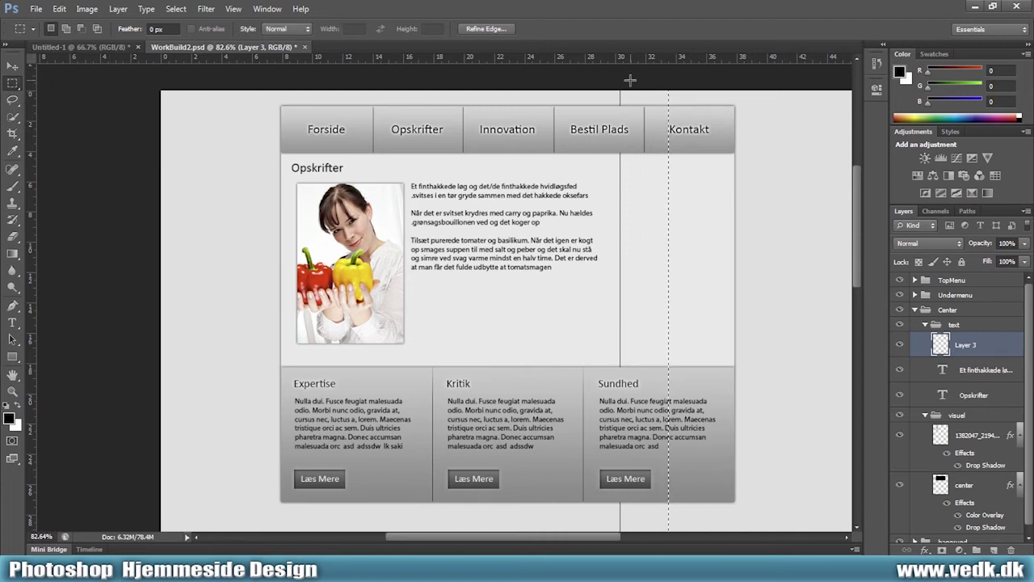
mouse_move(547, 90)
left_mouse_down()
mouse_move(614, 99)
mouse_move(679, 154)
left_mouse_up()
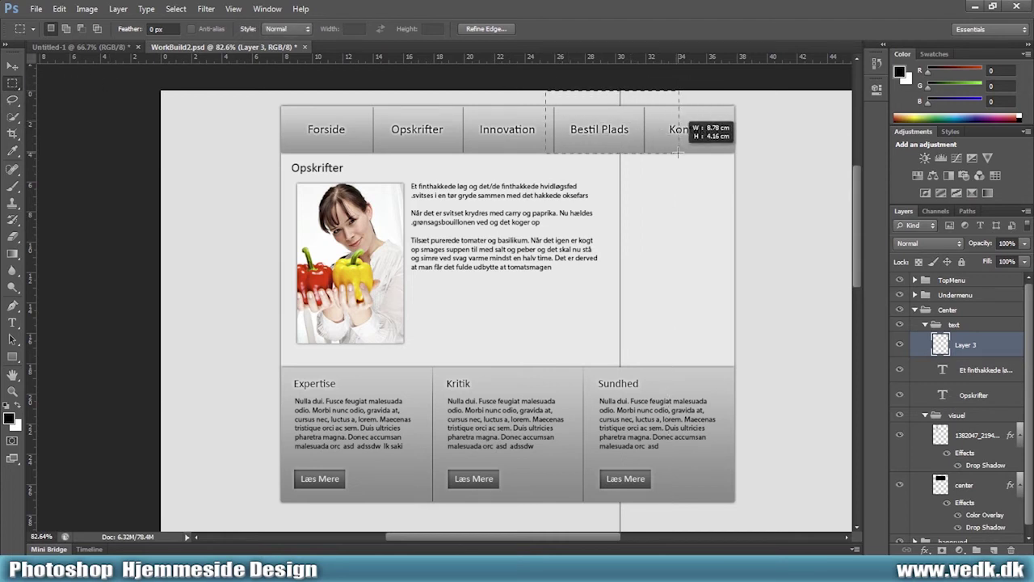
scroll(686, 347, "down", 3)
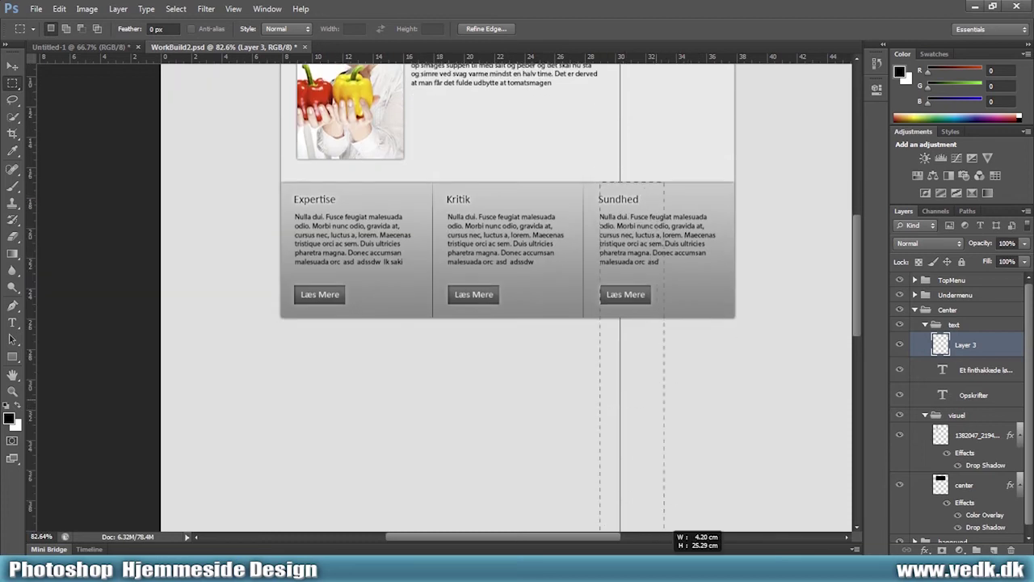
left_click_drag(601, 201, 681, 529)
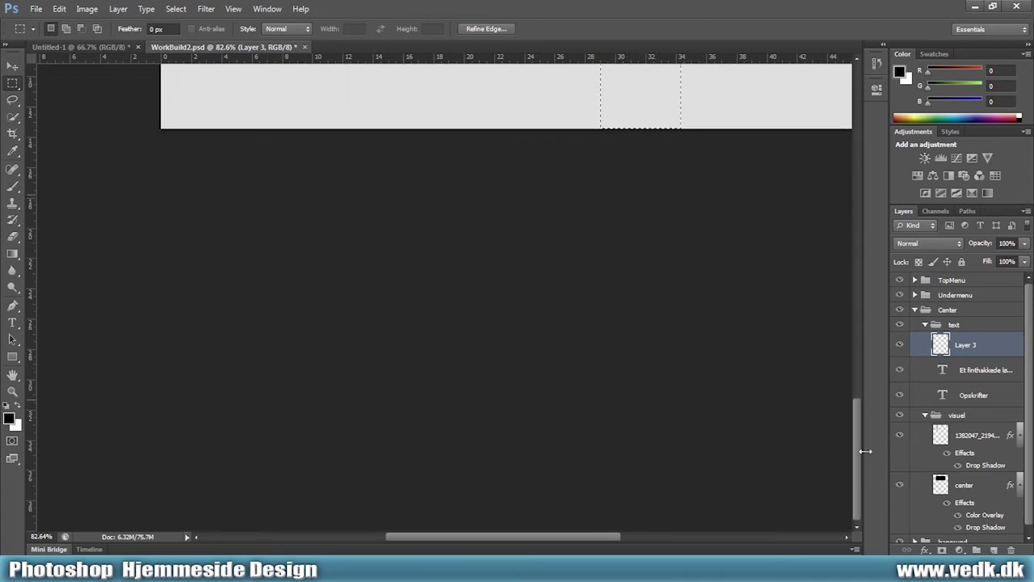
left_click_drag(856, 436, 846, 222)
left_click(672, 217)
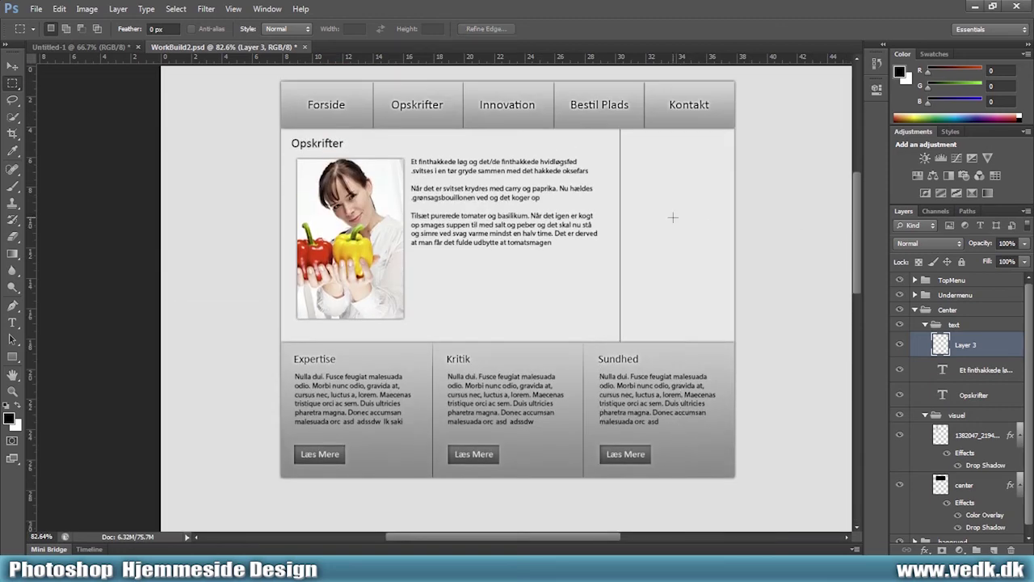
right_click(970, 348)
Add a Gradient Overlay to Layer 3 and open its gradient in the Gradient Editor
left_click(857, 116)
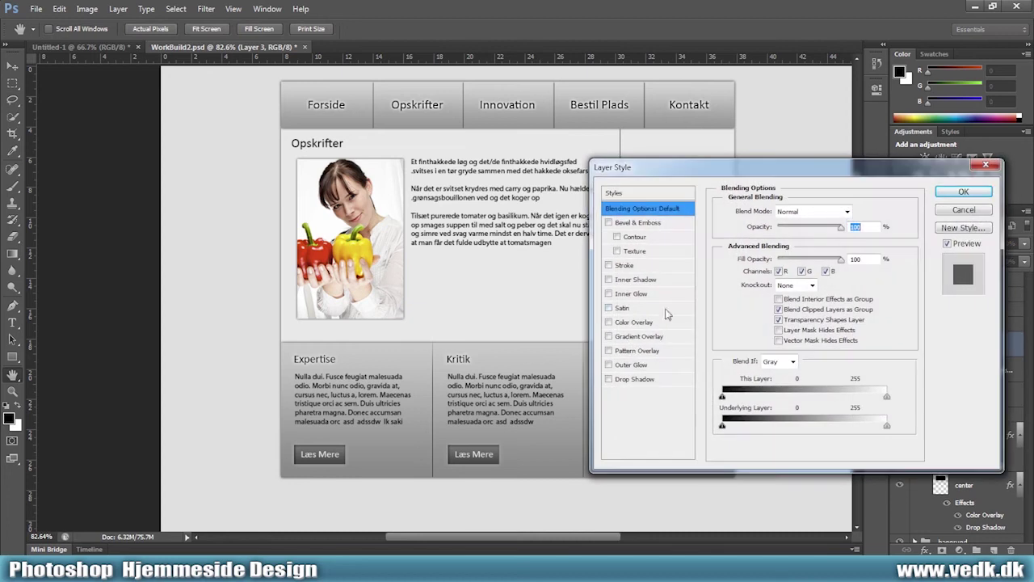
left_click_drag(700, 166, 210, 108)
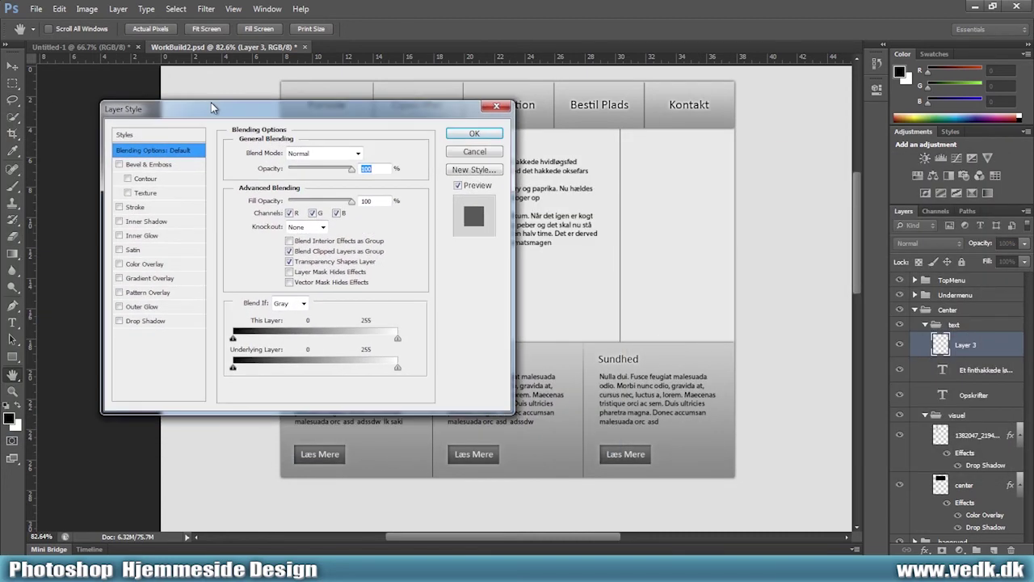
left_click(149, 278)
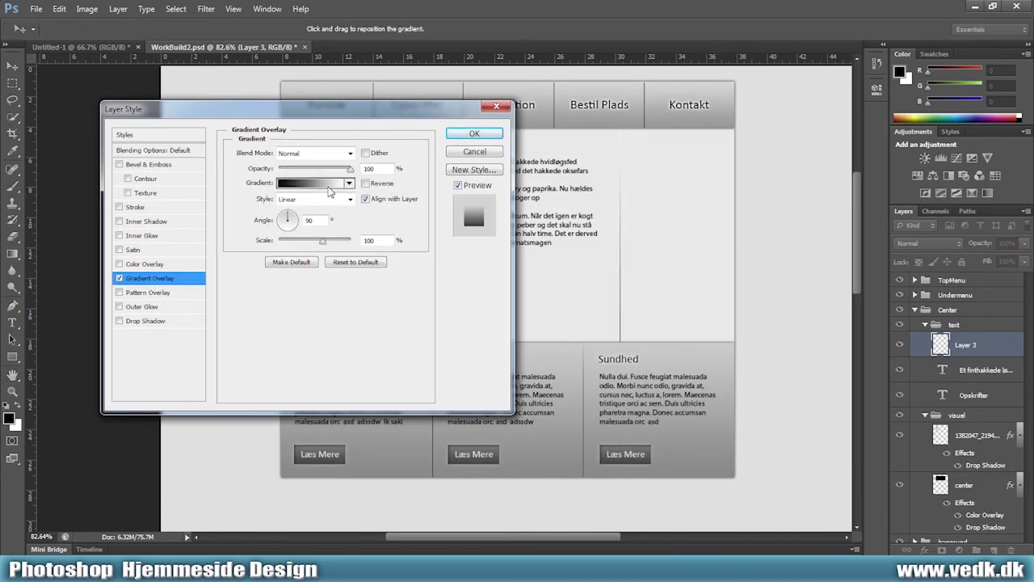
left_click(321, 187)
left_click_drag(667, 89, 280, 94)
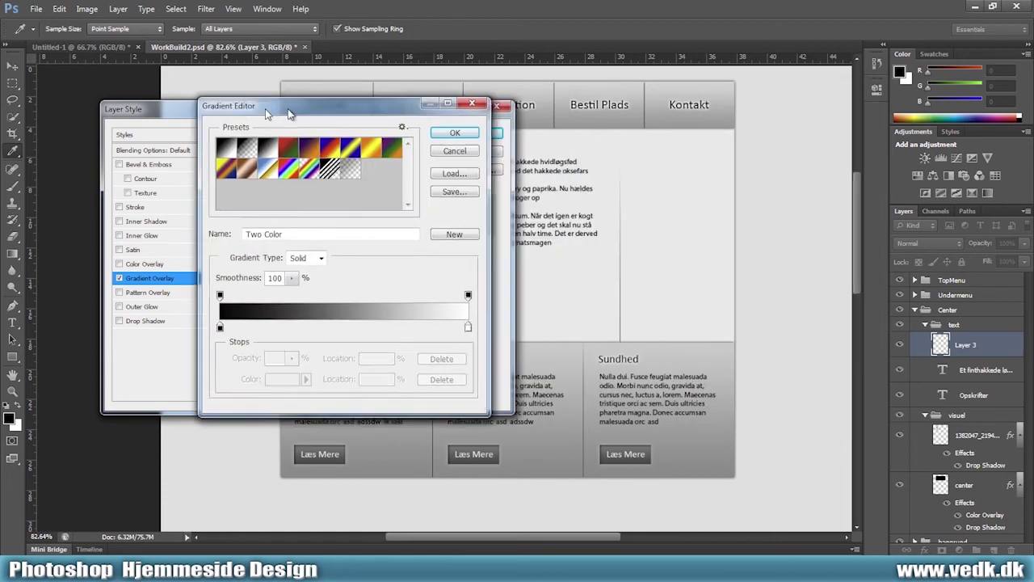
Recolour the gradient stops: left to medium grey 767676, right to grey c2c2c2
left_click(222, 314)
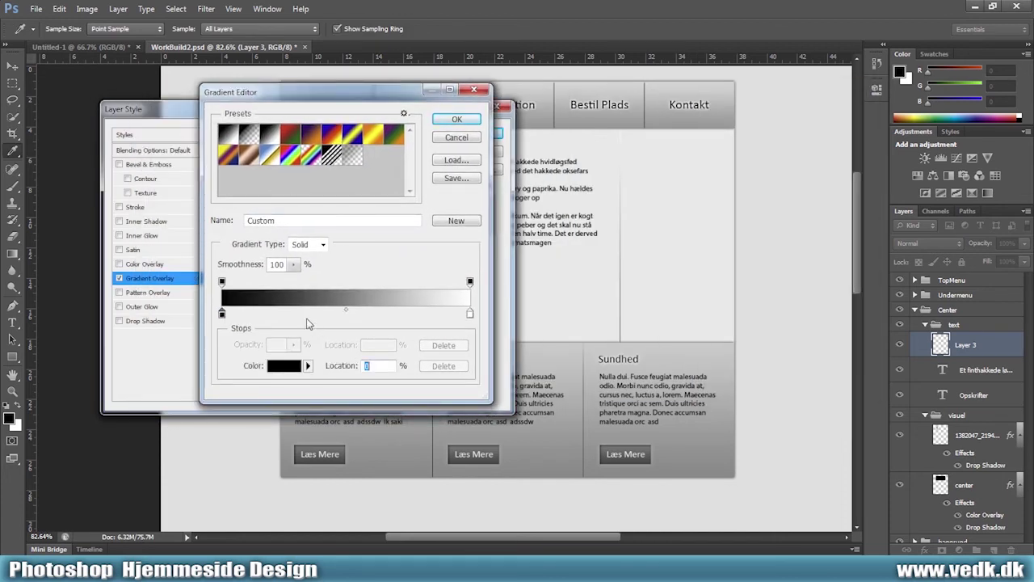
left_click(287, 368)
left_click(550, 329)
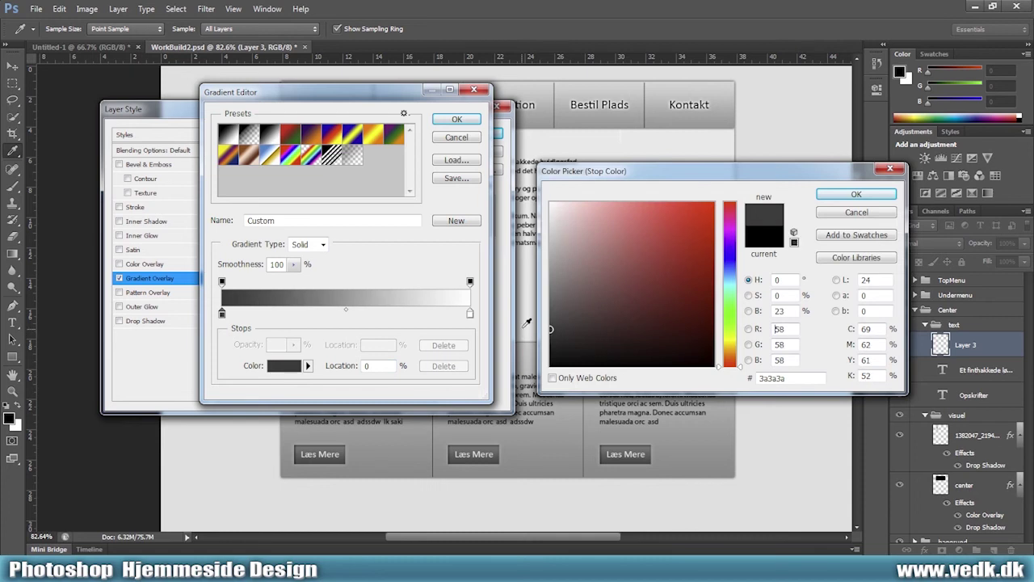
left_click_drag(623, 176, 214, 168)
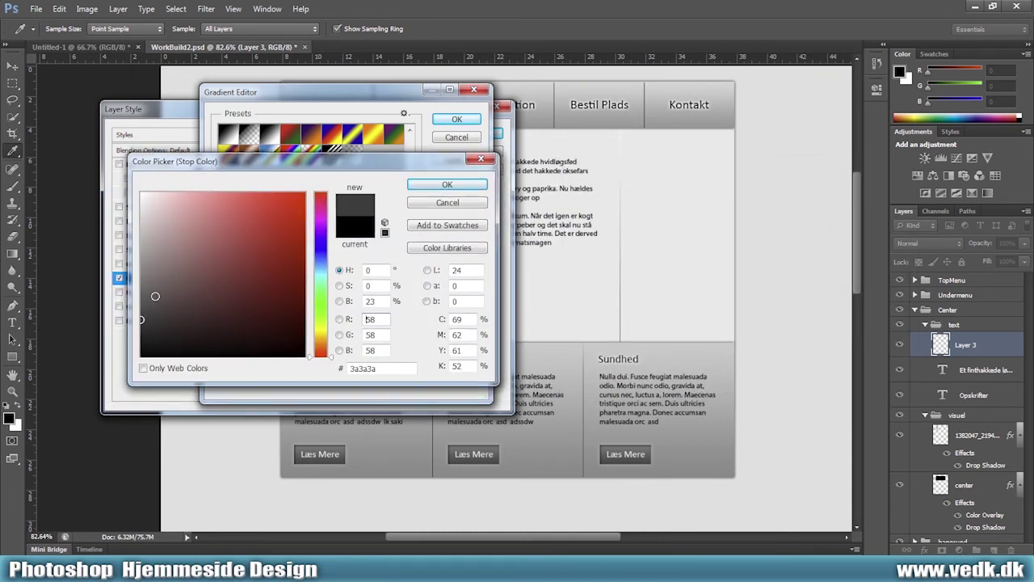
left_click_drag(155, 296, 137, 281)
left_click(447, 184)
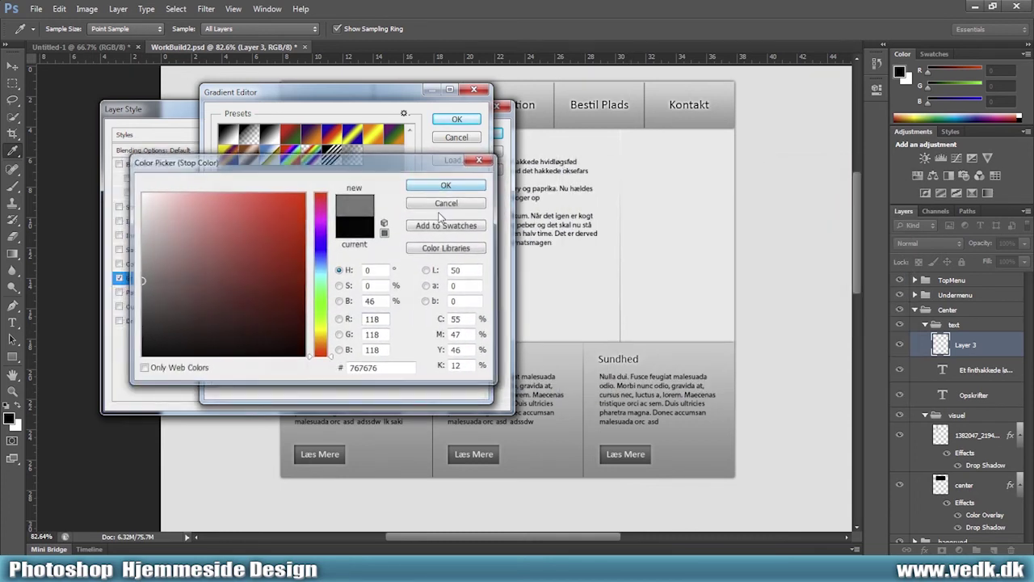
left_click(279, 366)
left_click_drag(154, 243, 78, 212)
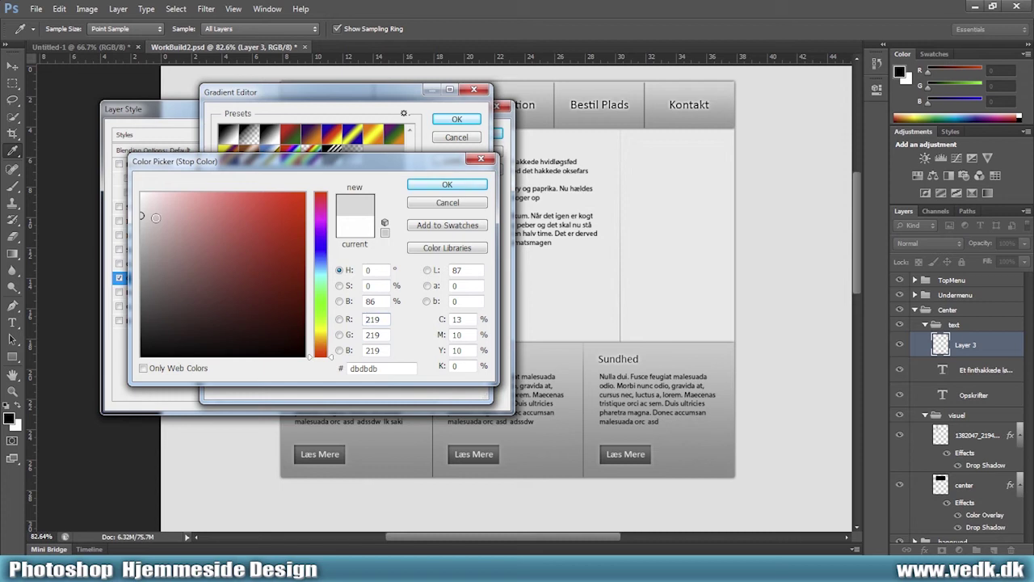
left_click_drag(155, 217, 118, 234)
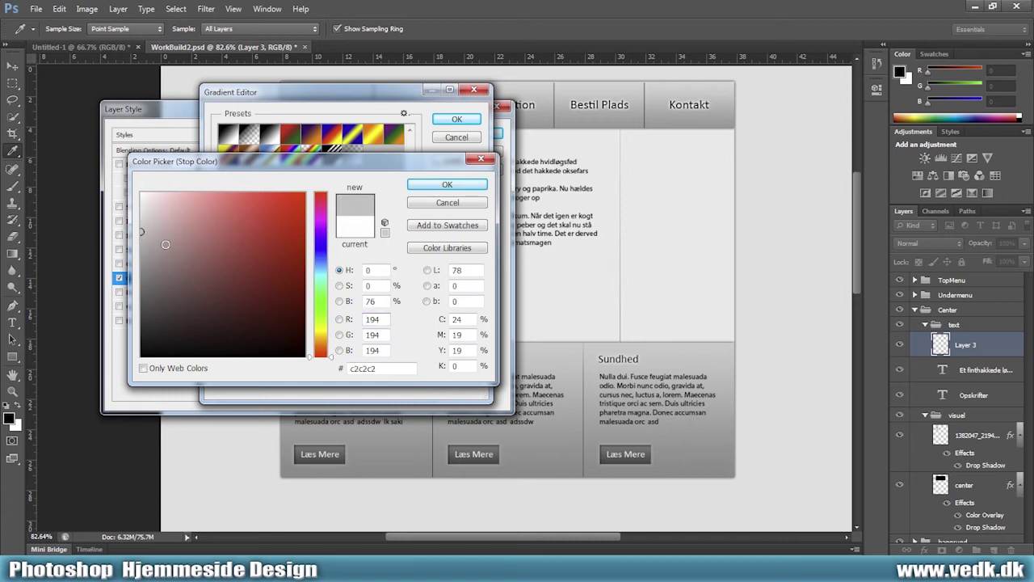
Move the c2c2c2 stop to about 85% and add a light grey ebebeb stop at the right end
left_click(460, 188)
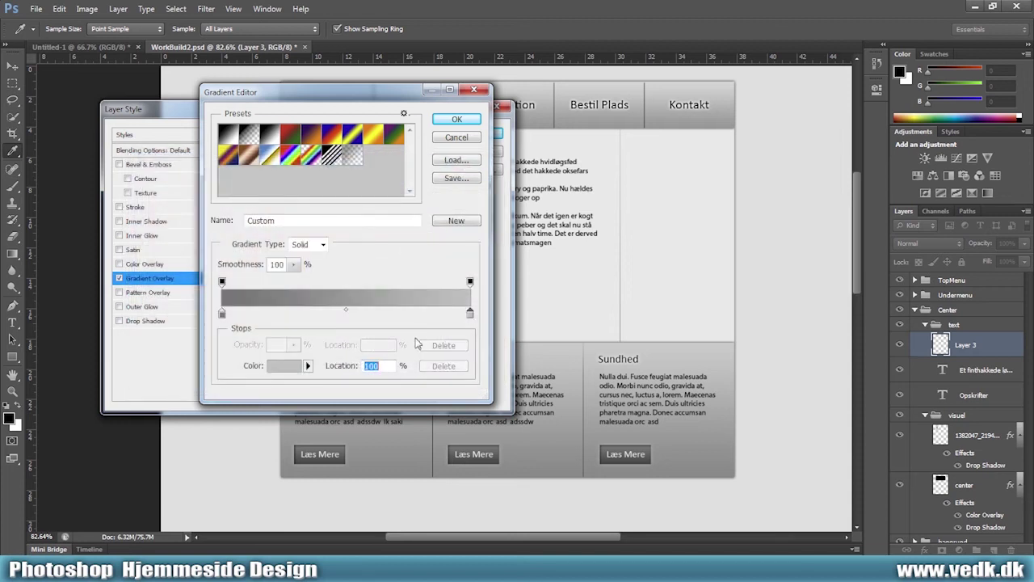
left_click_drag(470, 314, 439, 317)
left_click(471, 314)
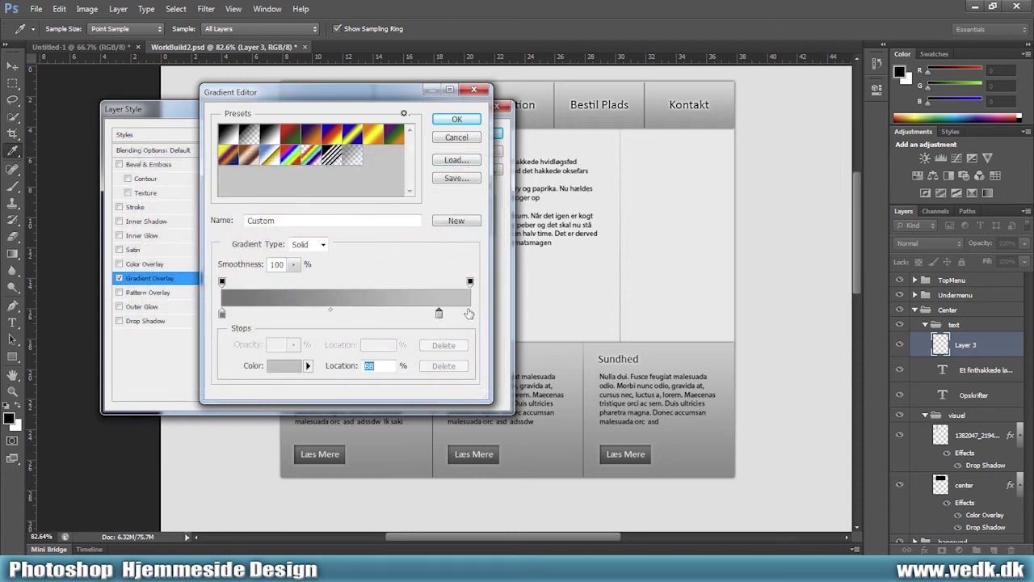
left_click(295, 367)
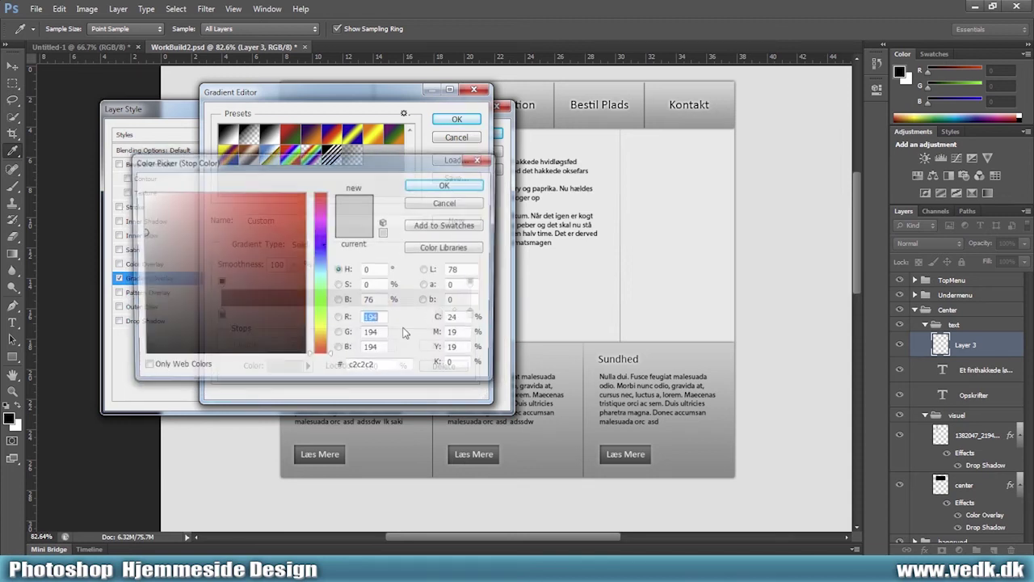
left_click(689, 213)
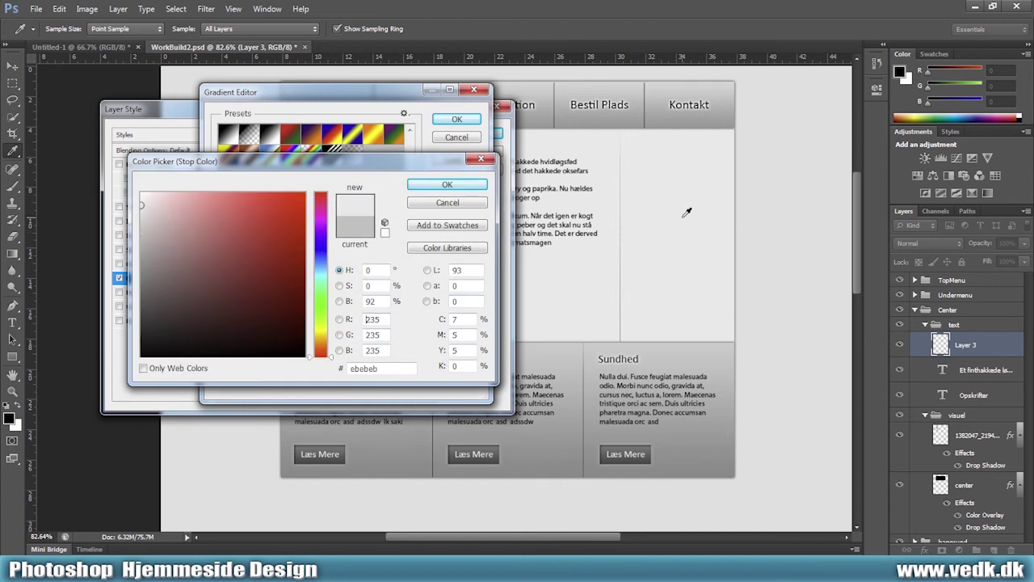
left_click(447, 185)
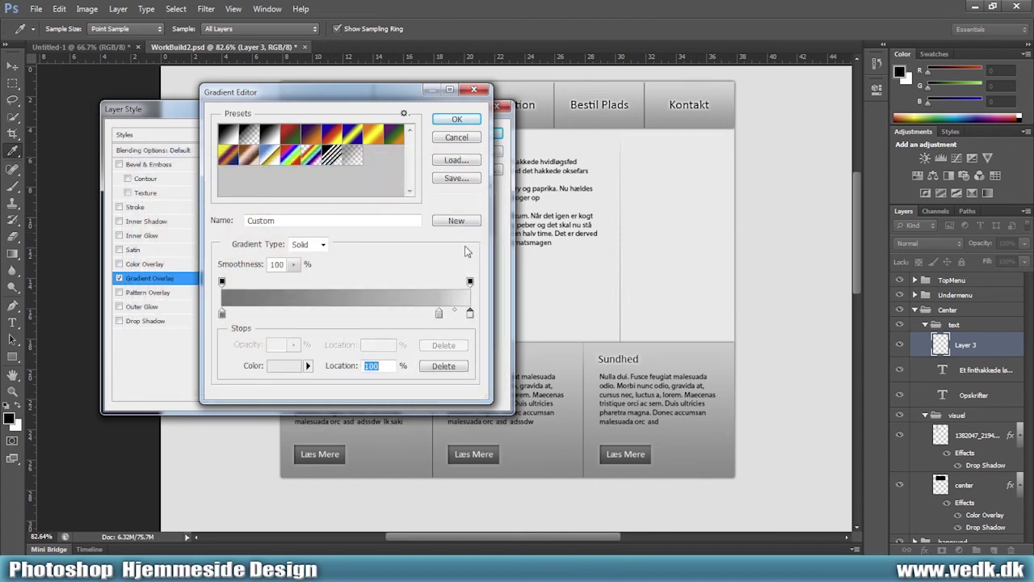
left_click(458, 120)
Add an ebebeb stop at the left end and apply the gradient overlay to the divider
mouse_move(469, 317)
left_mouse_down()
mouse_move(237, 323)
mouse_move(253, 313)
mouse_move(221, 313)
left_mouse_up()
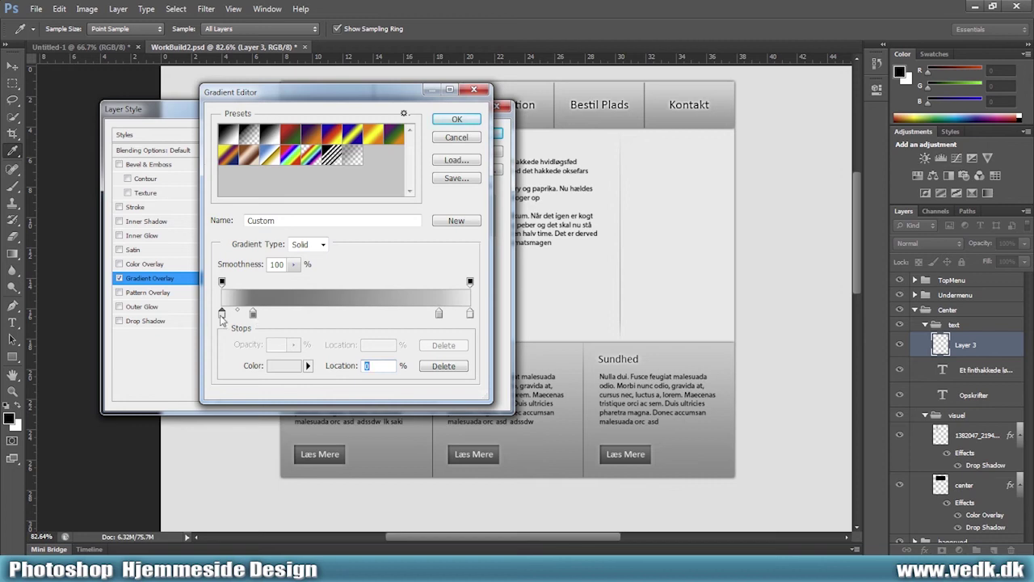
left_click(286, 367)
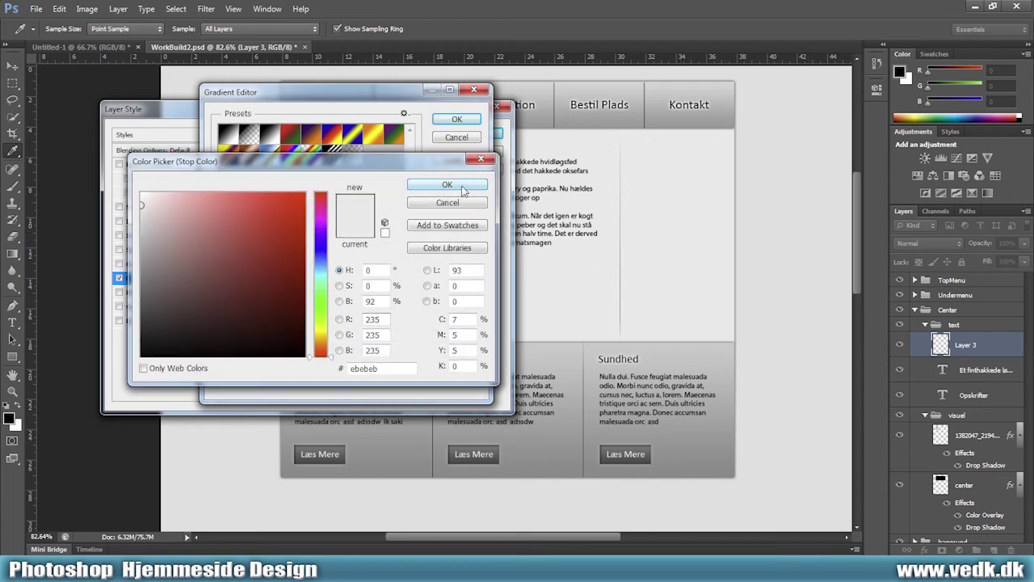
left_click(450, 185)
left_click(457, 119)
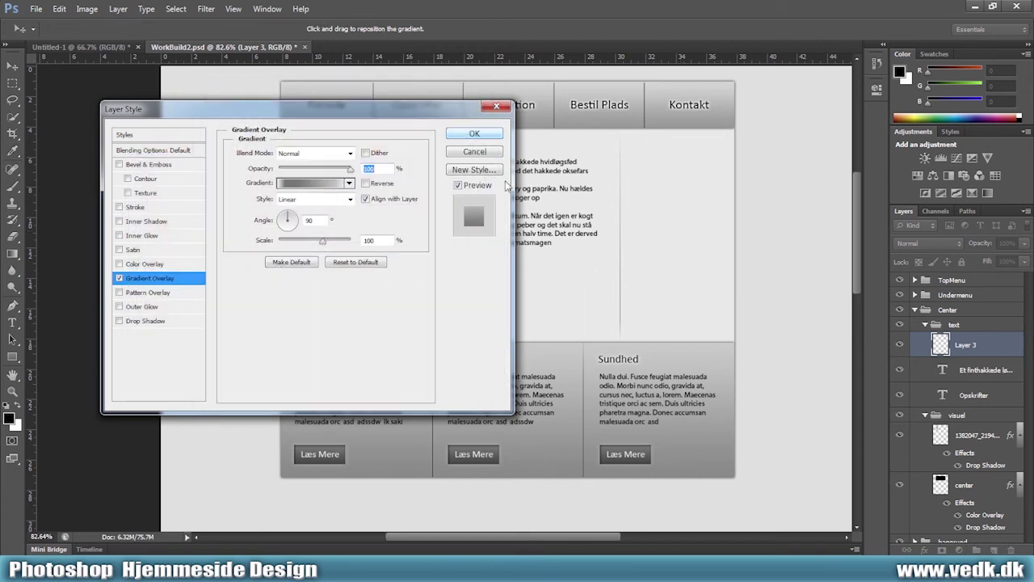
left_click(473, 134)
Commit the divider transform and make trial rectangular selections over the Sundhed column and Bestil Plads
key("ctrl+t")
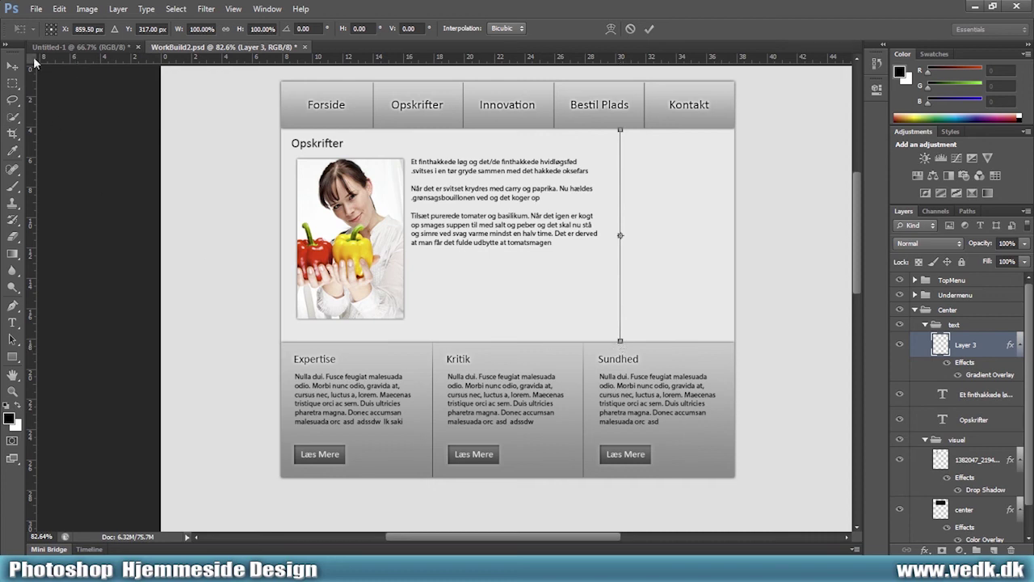
key("Return")
key("m")
left_click_drag(590, 347, 687, 318)
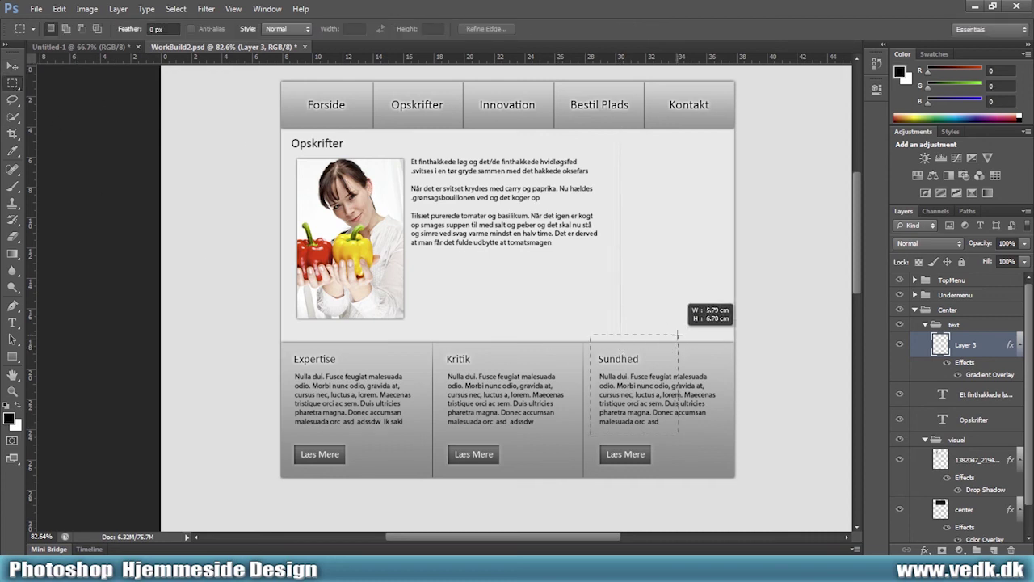
left_click(681, 323)
left_click_drag(591, 436, 682, 318)
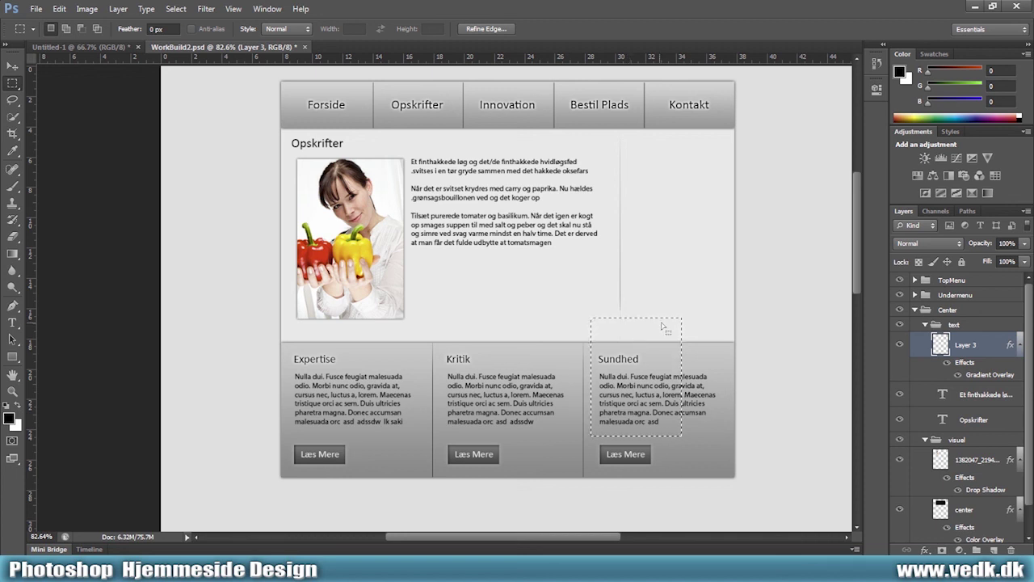
left_click_drag(639, 340, 637, 349)
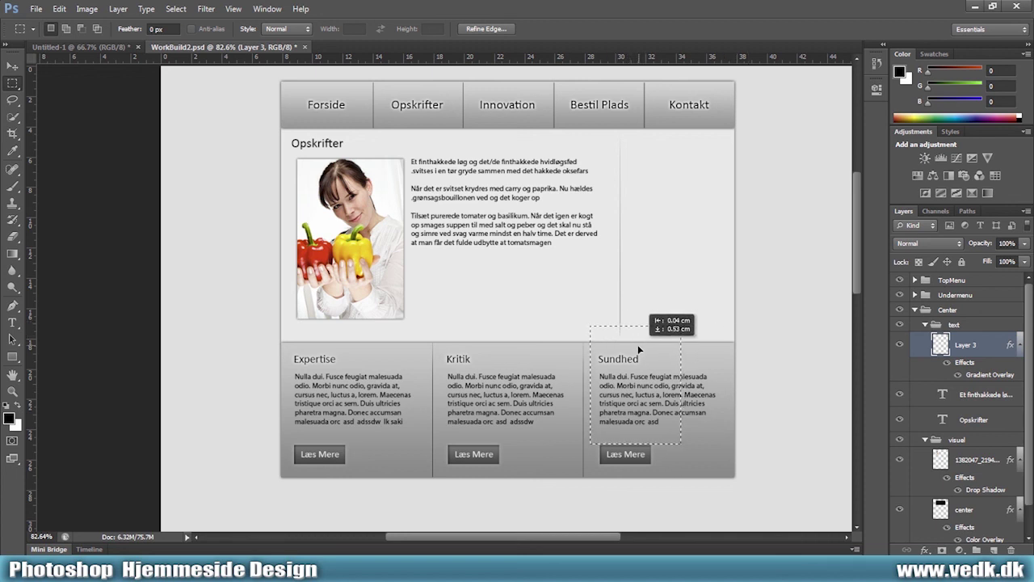
left_click_drag(570, 97, 652, 143)
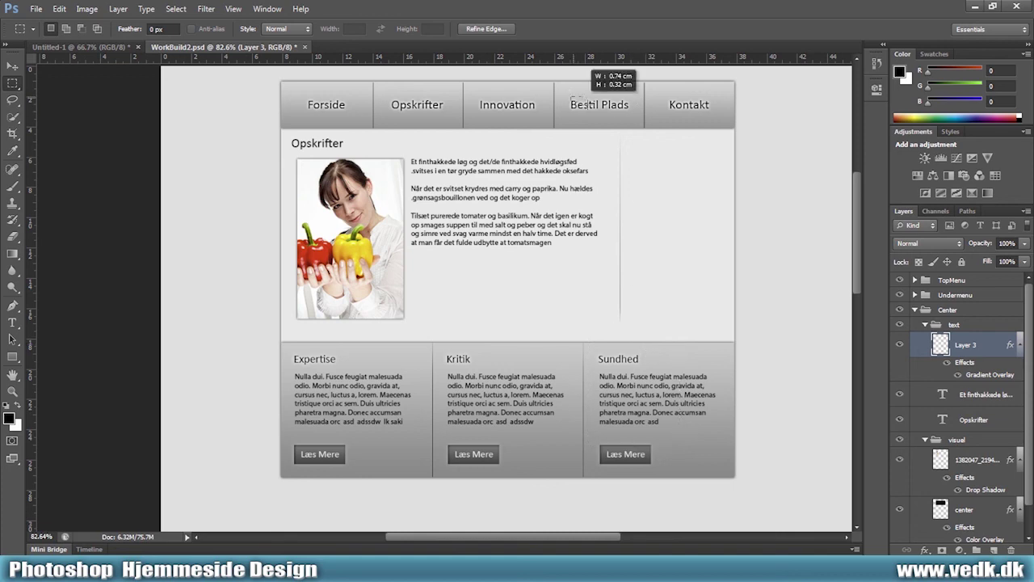